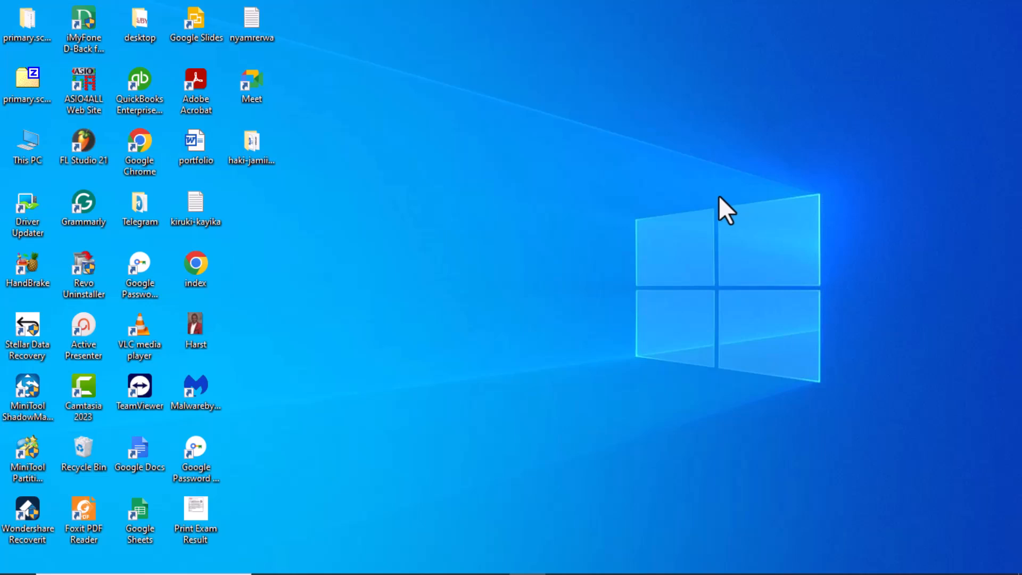
- Switch to Google Chrome, load apachefriends.org and open the site's XAMPP download page
mouse_move(612, 570)
left_click(494, 560)
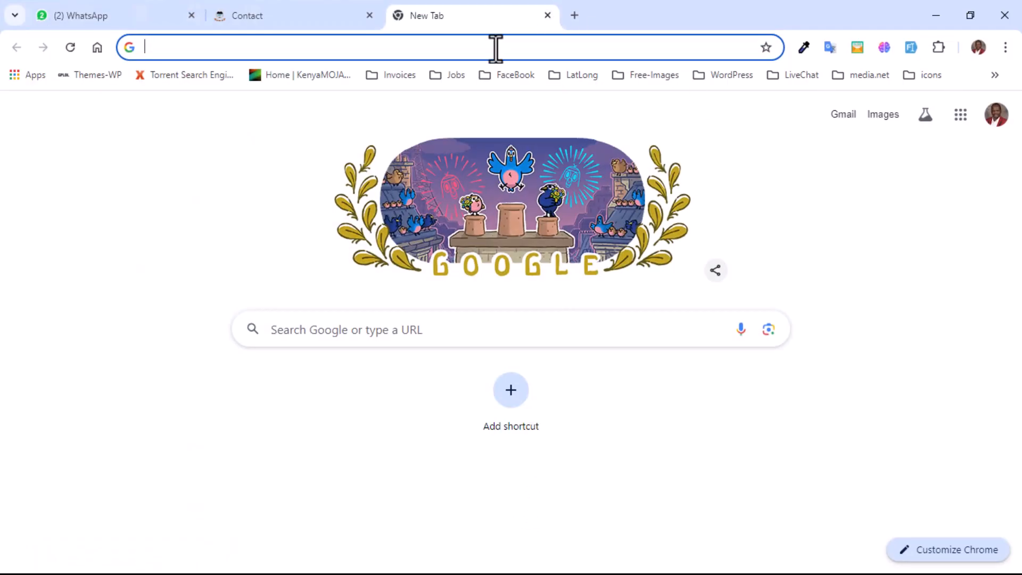
type("xa")
key("BackSpace")
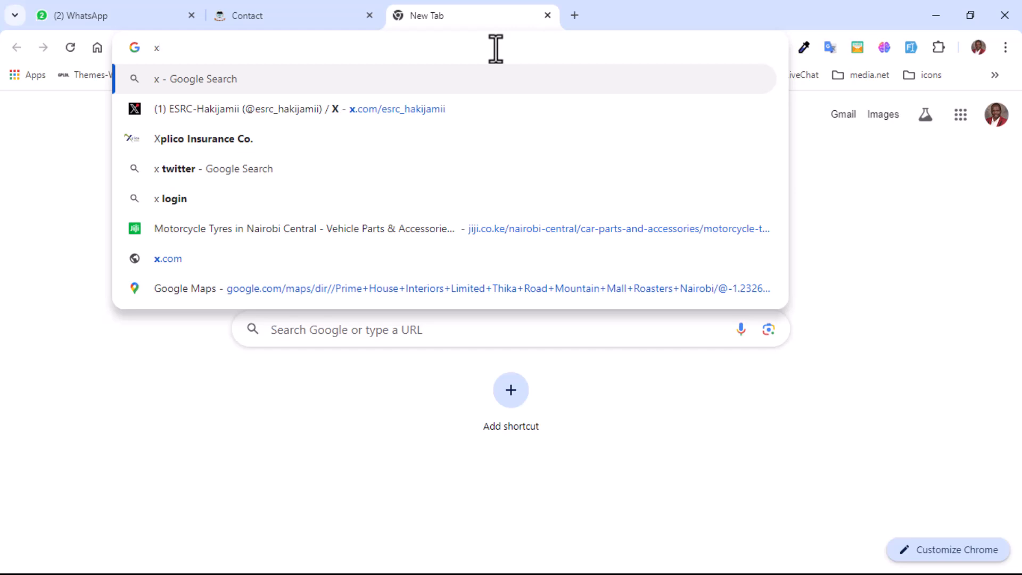
key("BackSpace")
type("apc")
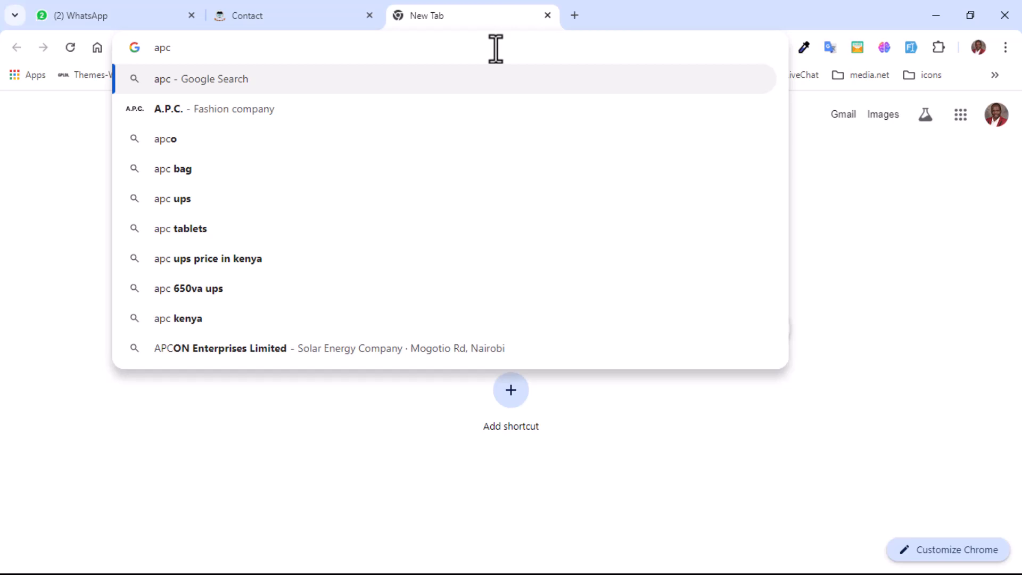
key("BackSpace")
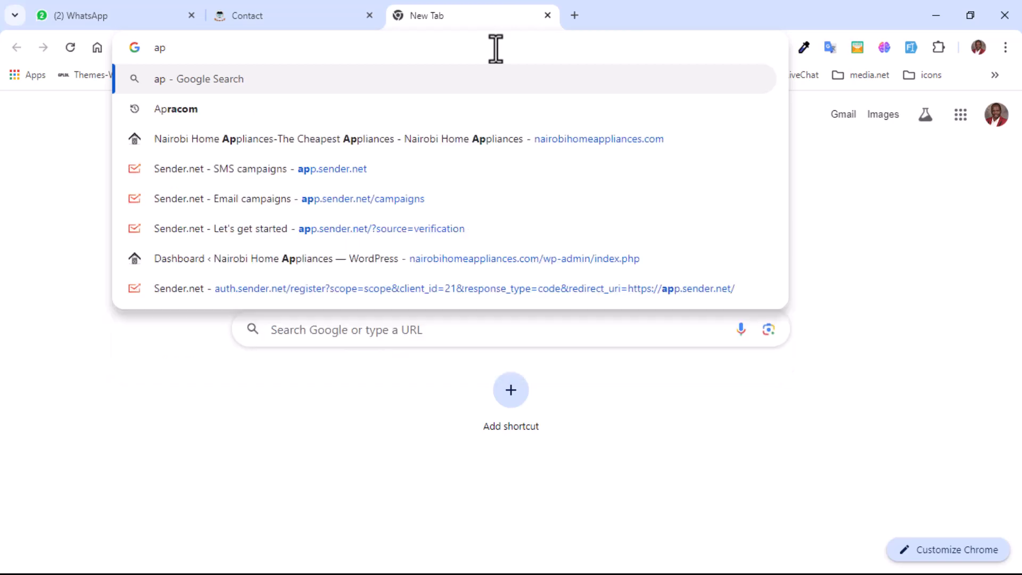
type("ache")
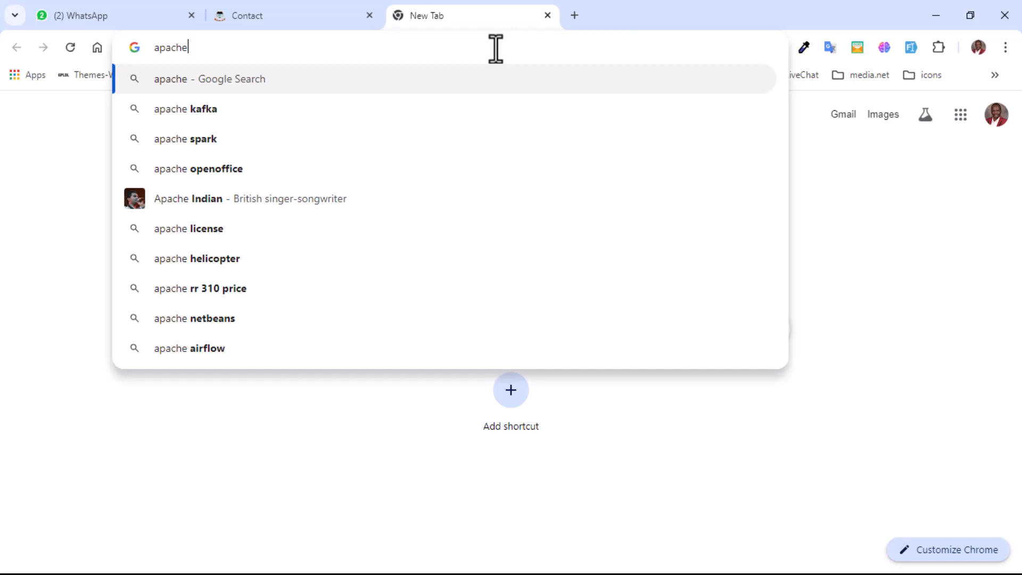
type("fr")
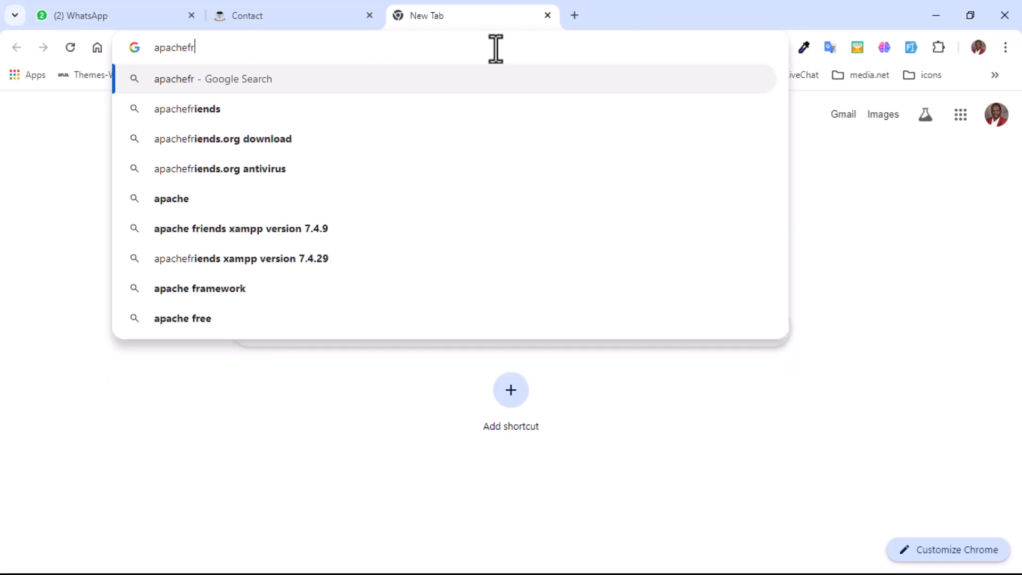
type("iends")
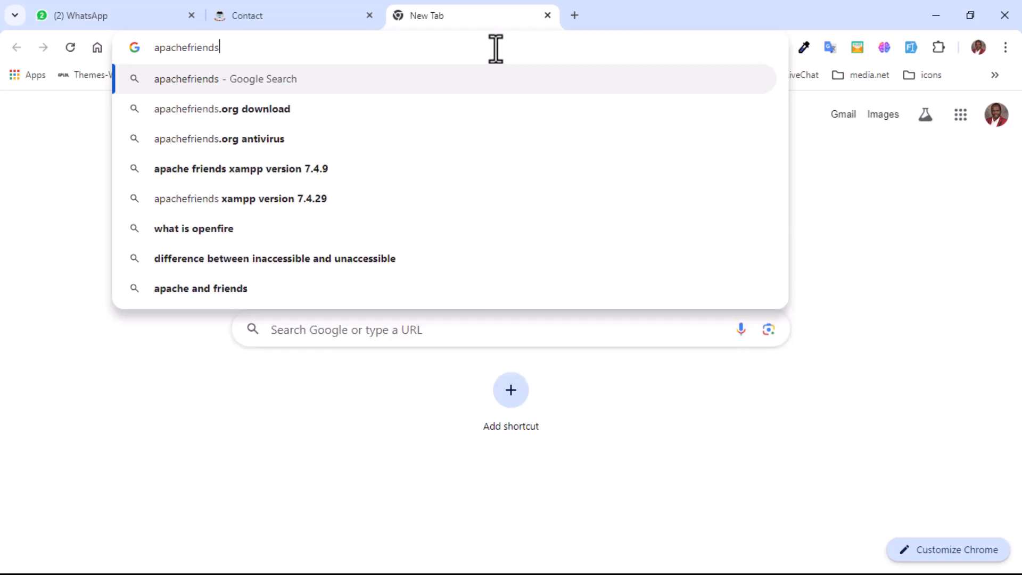
type(".org")
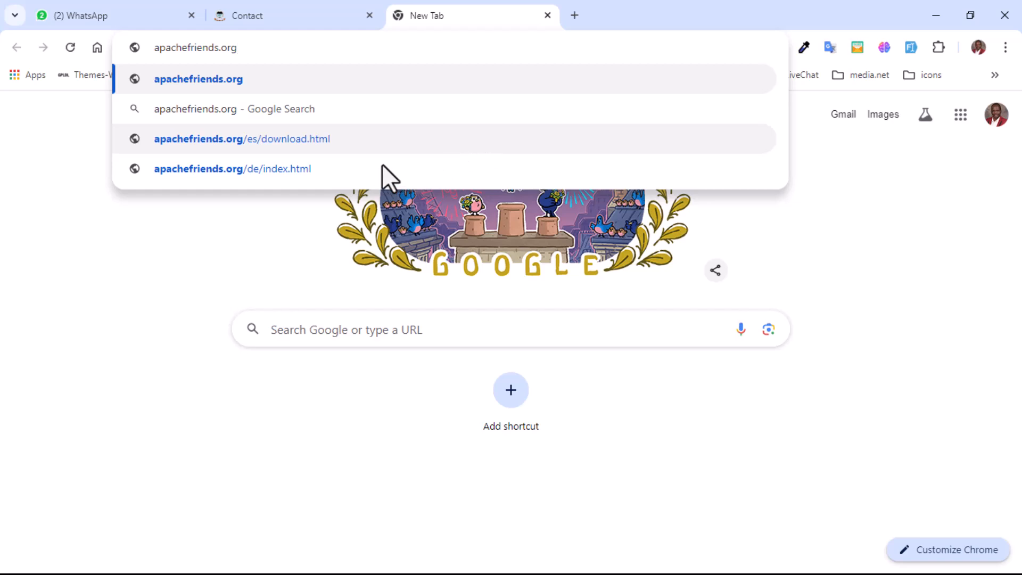
key("Escape")
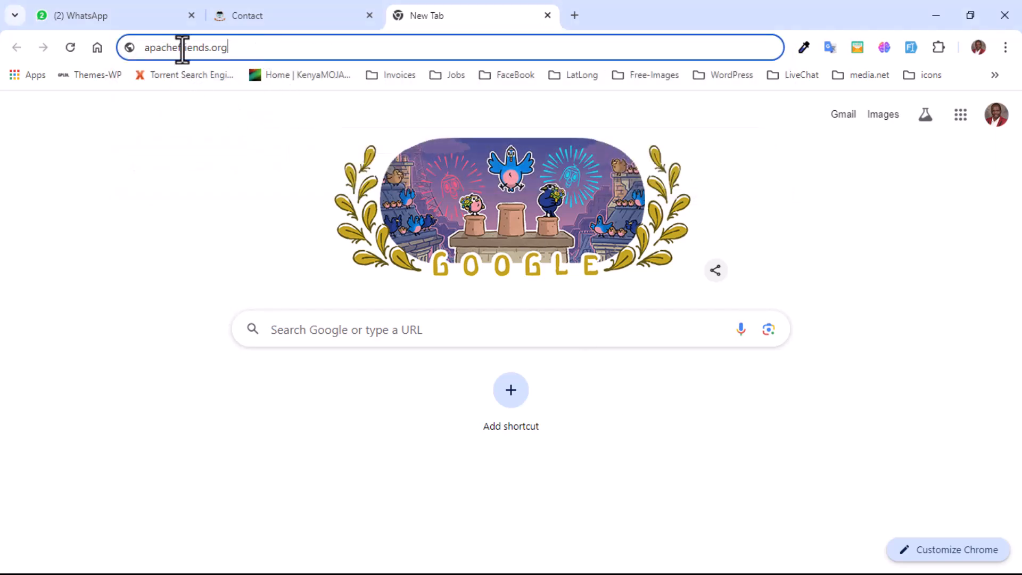
key("Return")
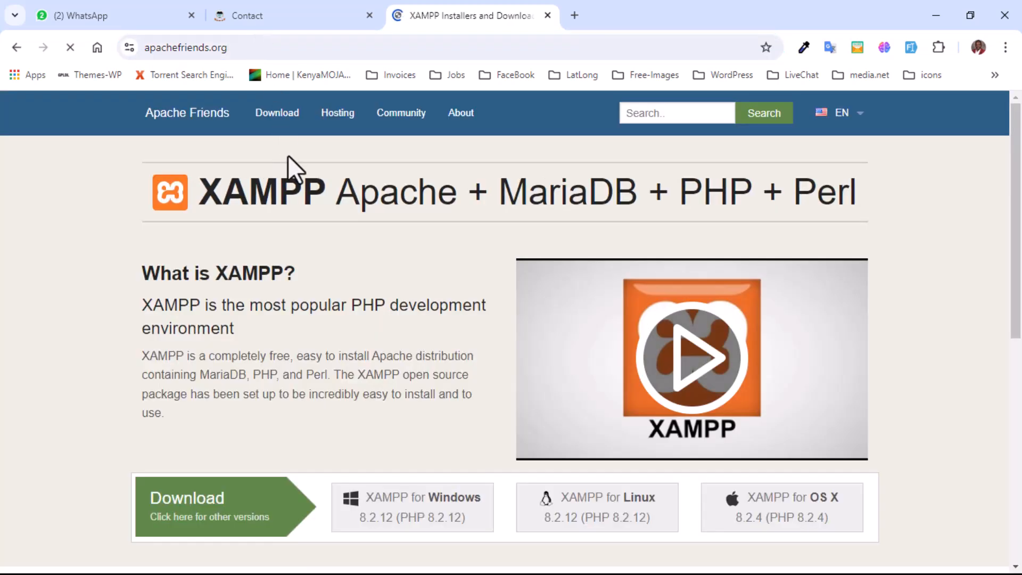
left_click(277, 122)
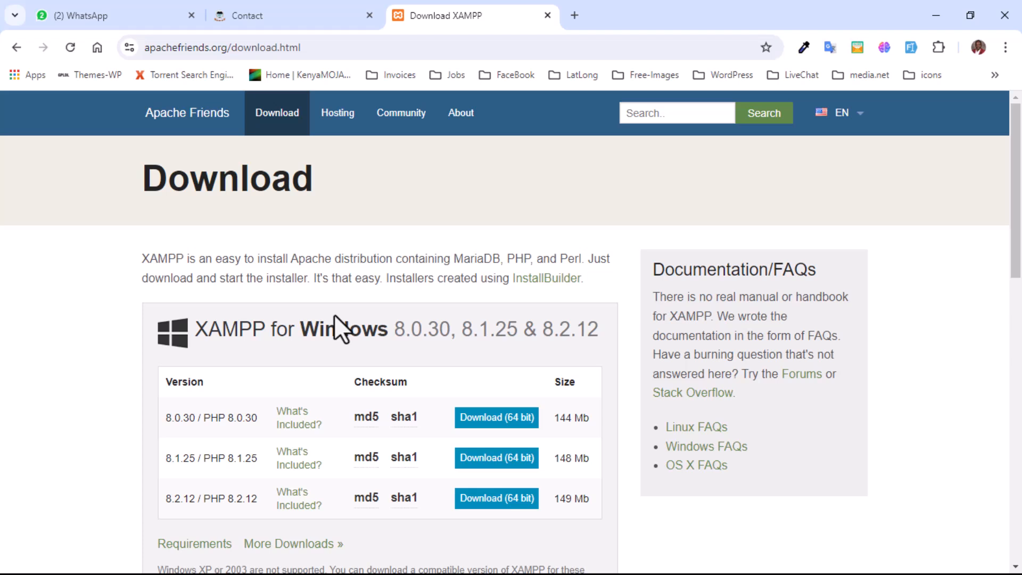
- Open the additional downloads for XAMPP for Windows and enter the XAMPP Windows folder on SourceForge
scroll(334, 314, "down", 3)
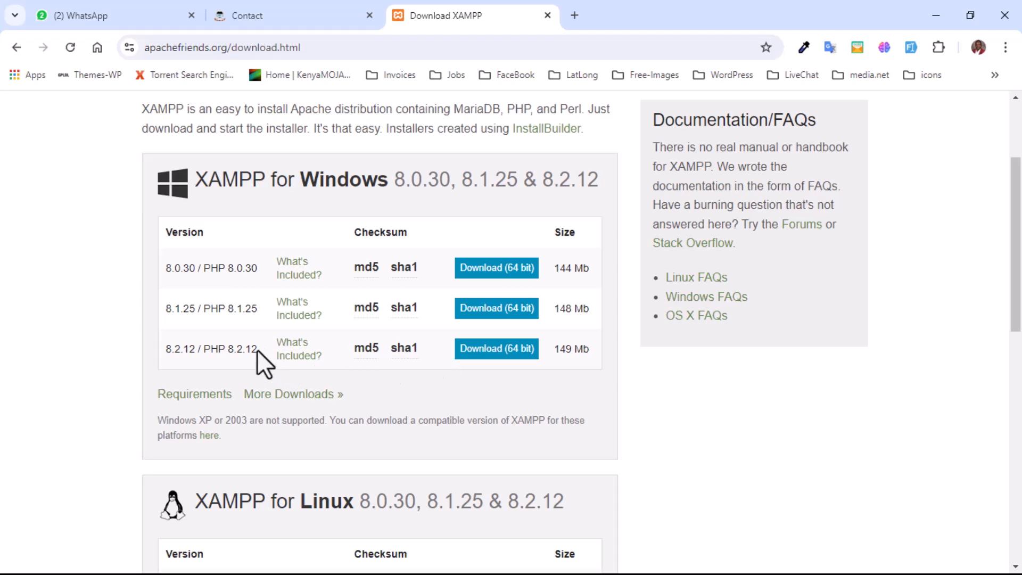
left_click(312, 400)
scroll(471, 404, "down", 4)
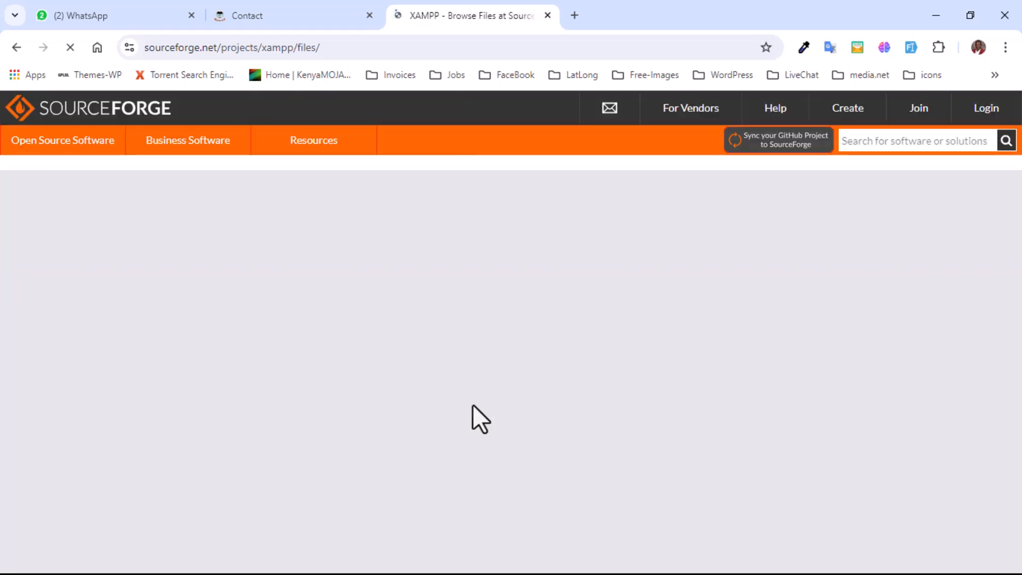
scroll(472, 404, "down", 4)
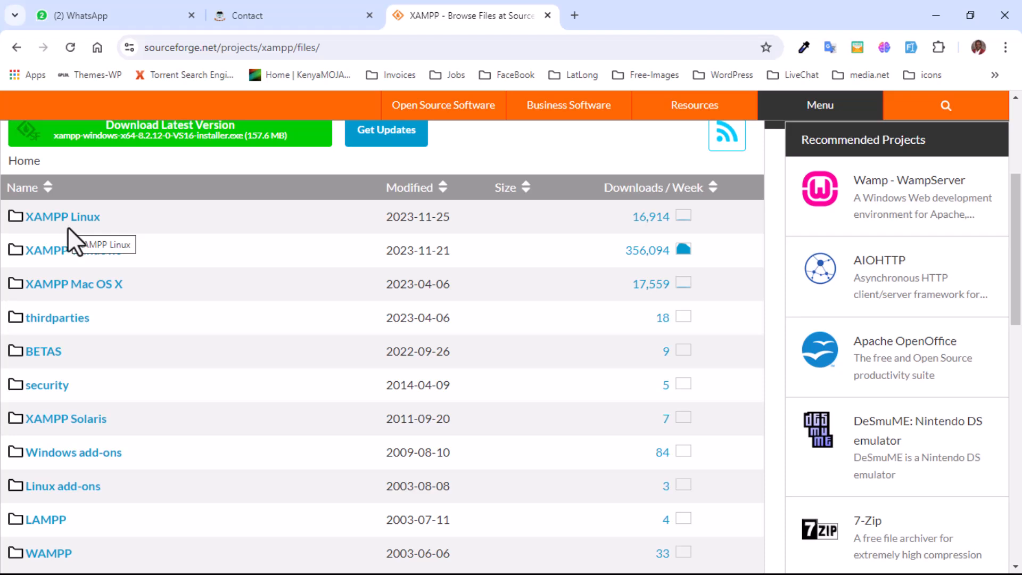
left_click(78, 254)
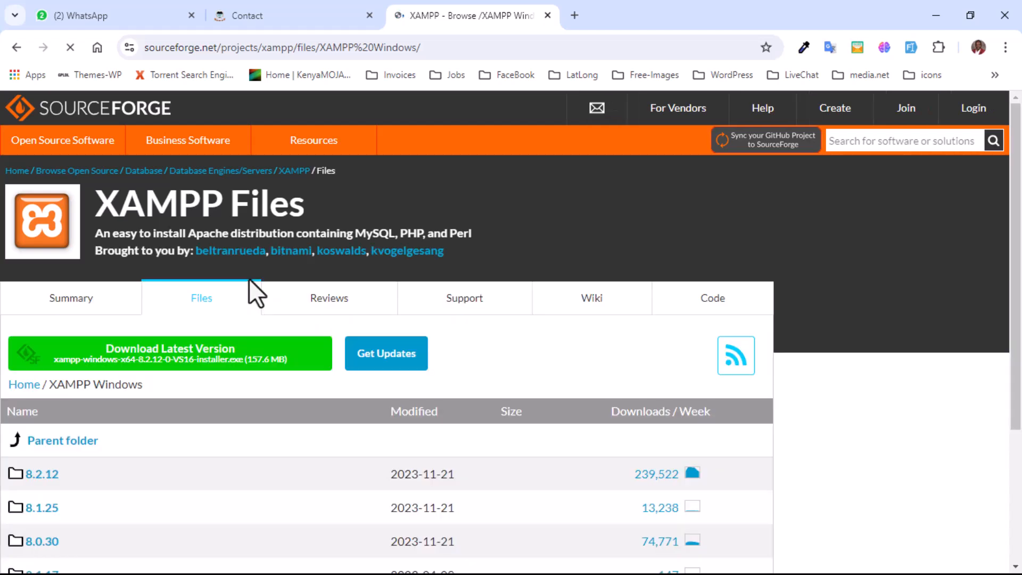
- Look through the XAMPP Windows version folders, from the newest releases to the oldest
scroll(250, 287, "down", 5)
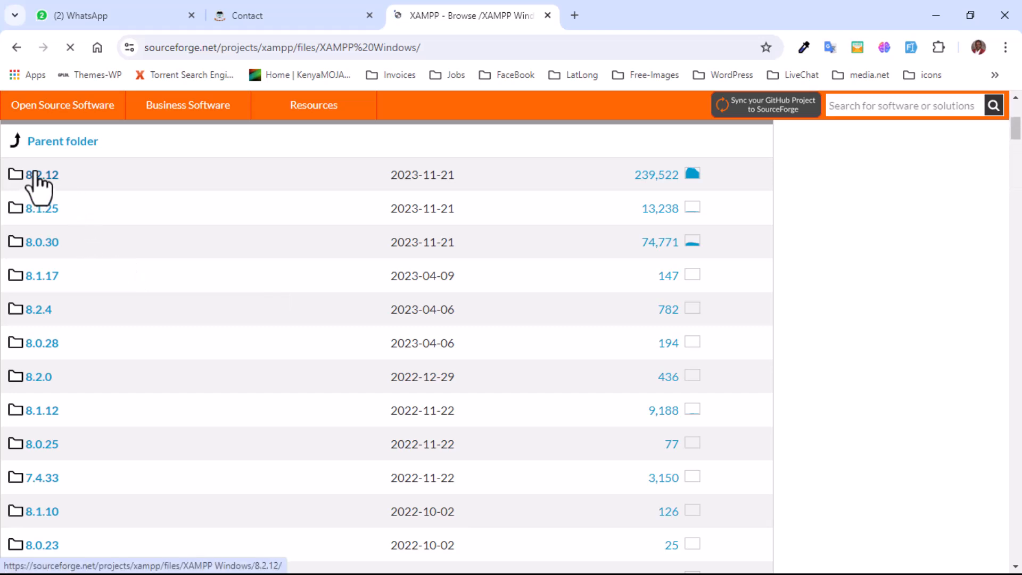
scroll(74, 250, "down", 7)
scroll(91, 269, "down", 20)
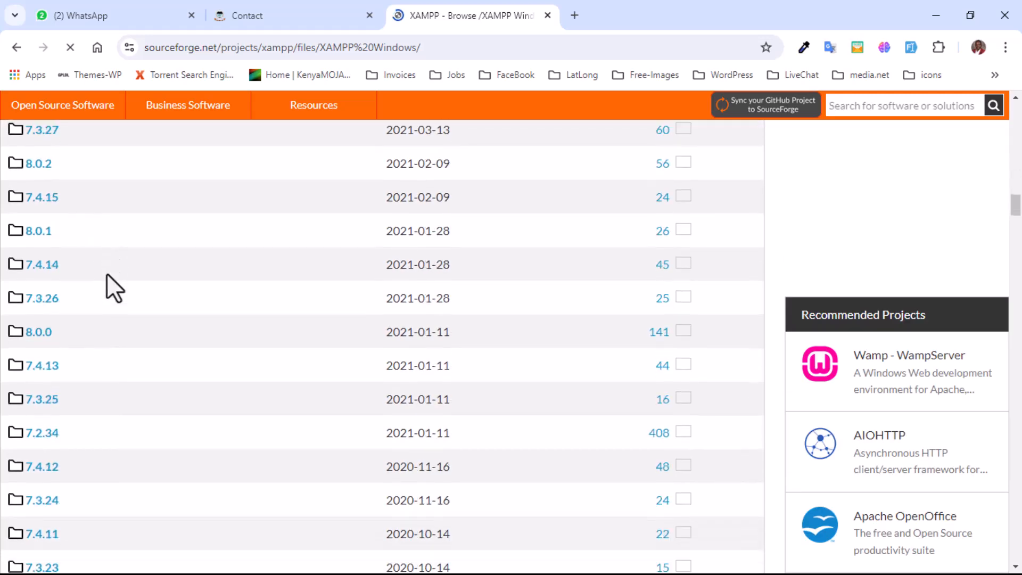
scroll(149, 325, "down", 20)
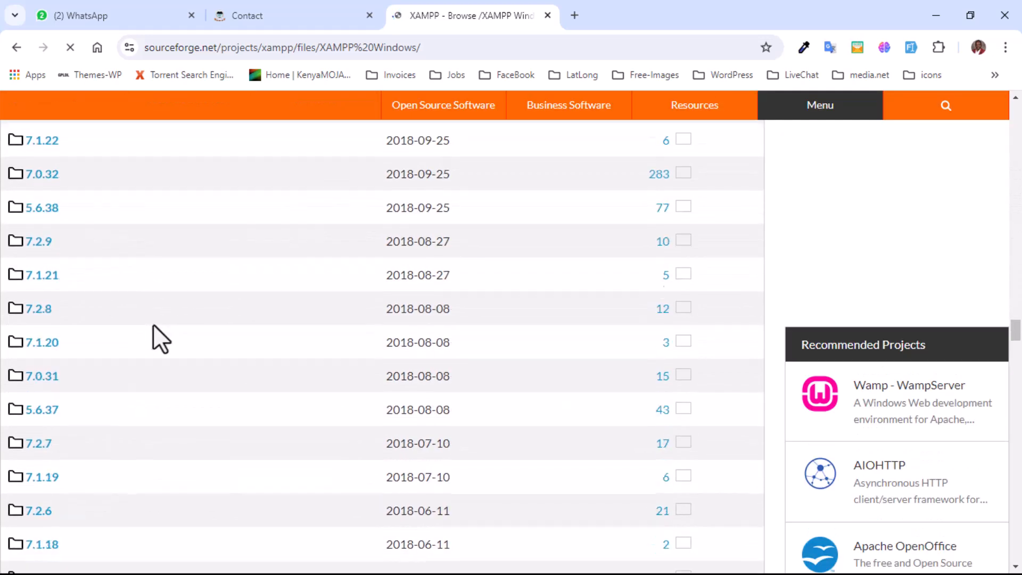
left_click_drag(1016, 356, 1020, 524)
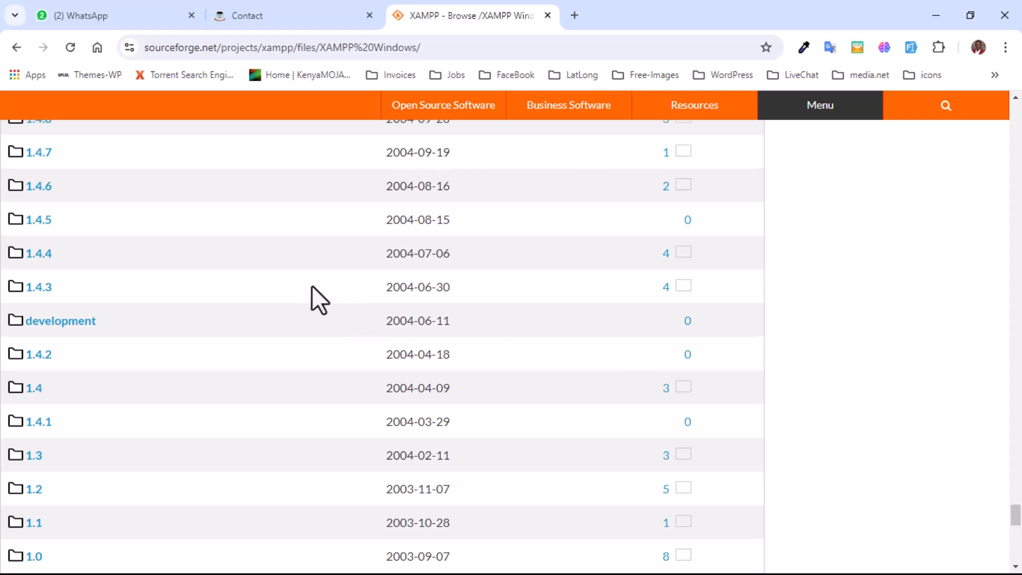
scroll(287, 290, "up", 5)
scroll(66, 356, "down", 7)
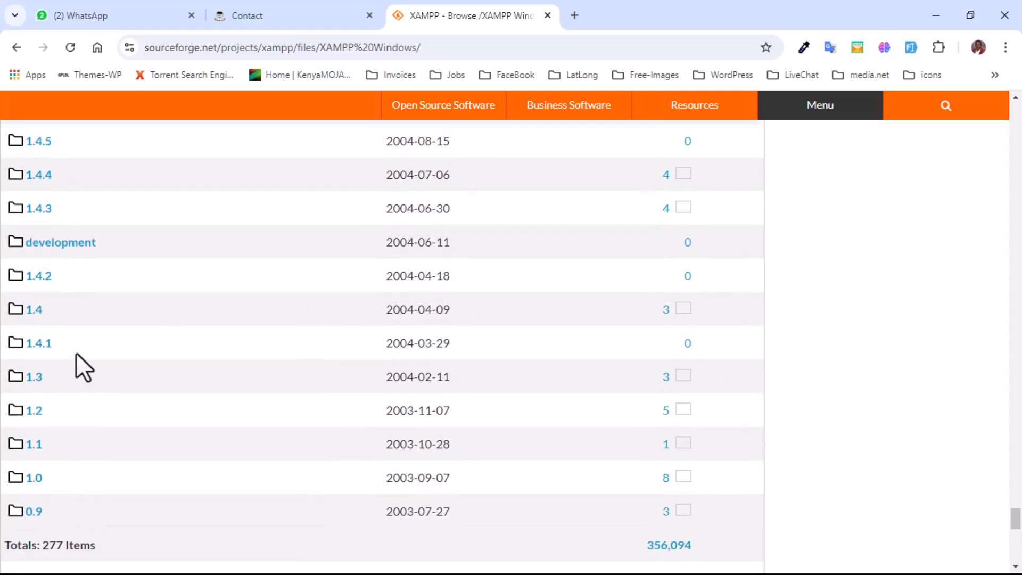
scroll(80, 359, "down", 7)
scroll(41, 308, "up", 3)
scroll(55, 299, "up", 2)
scroll(53, 293, "up", 20)
scroll(58, 292, "up", 4)
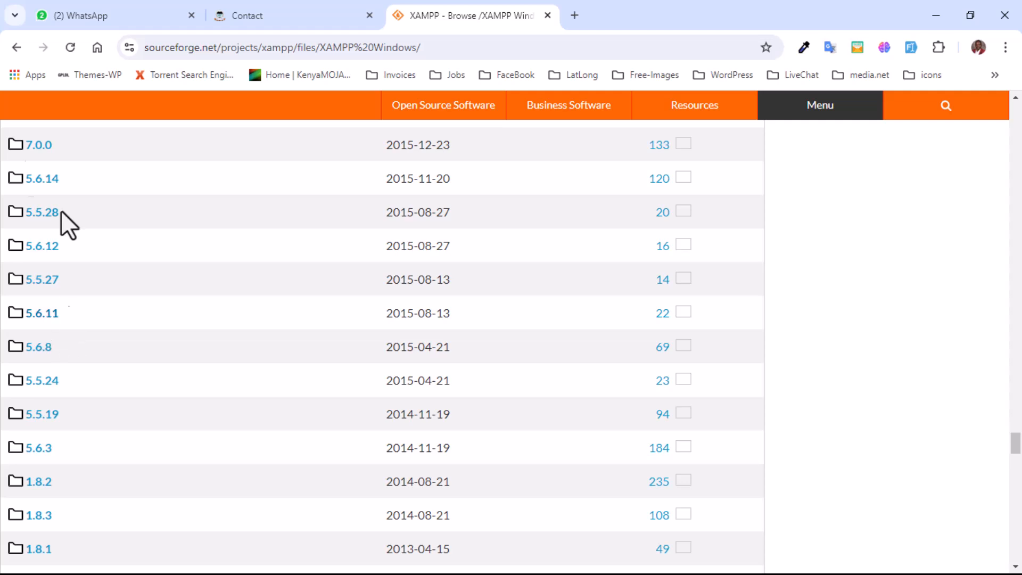
- Return to the Apache Friends download page and review the XAMPP versions offered for Windows, Linux and OS X
left_click(17, 53)
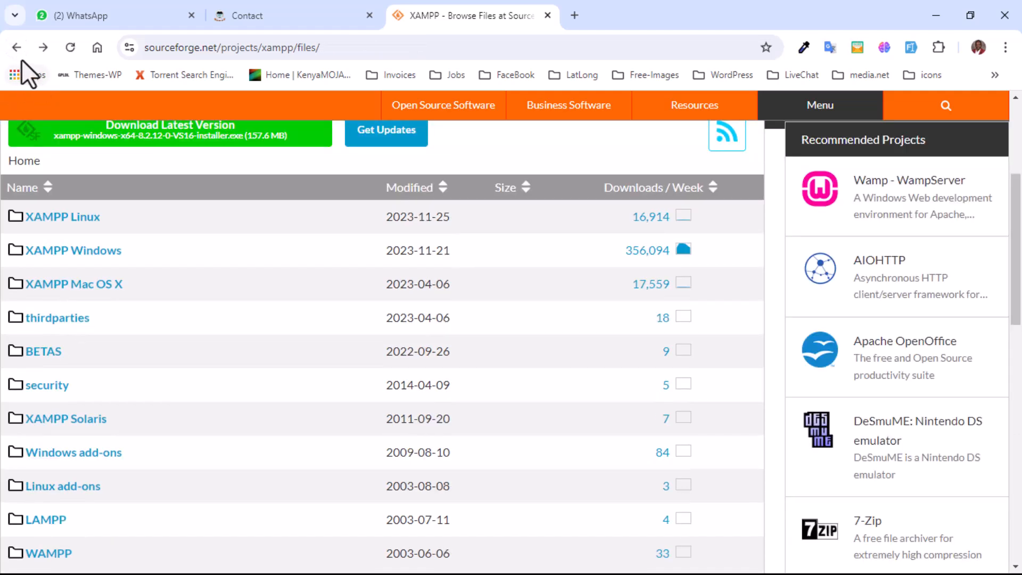
left_click(17, 49)
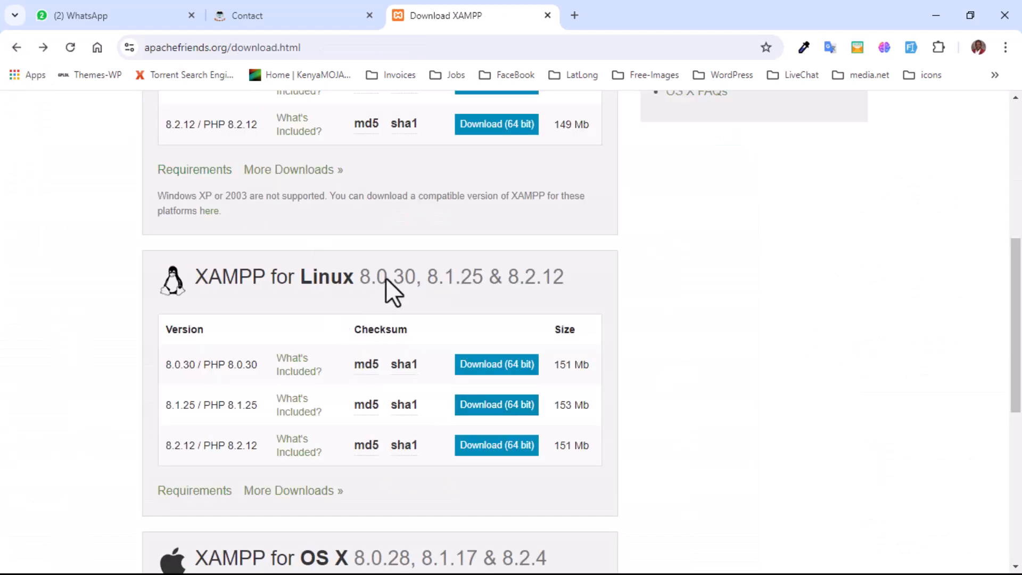
scroll(373, 273, "up", 3)
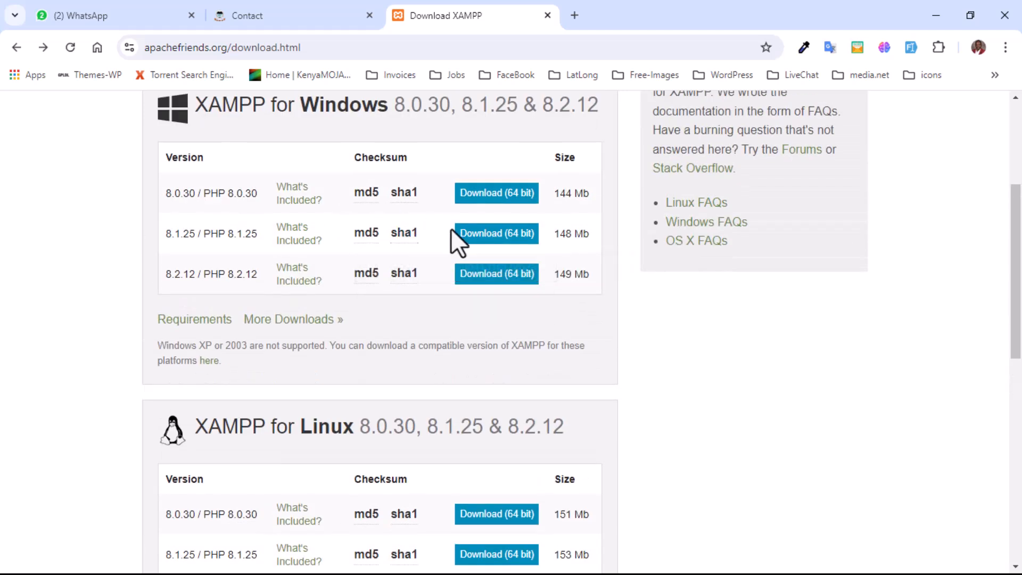
scroll(314, 325, "down", 3)
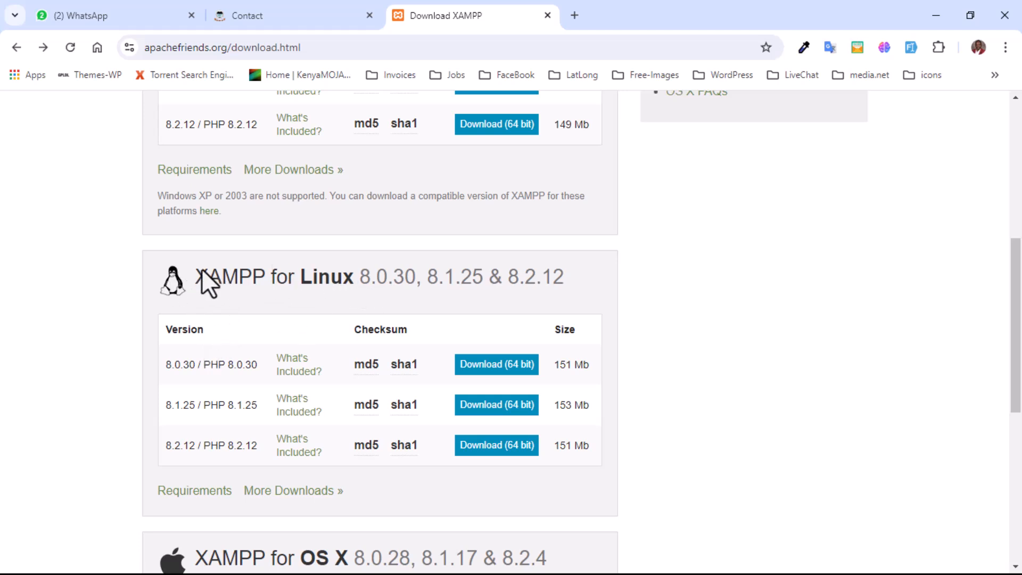
scroll(223, 362, "down", 5)
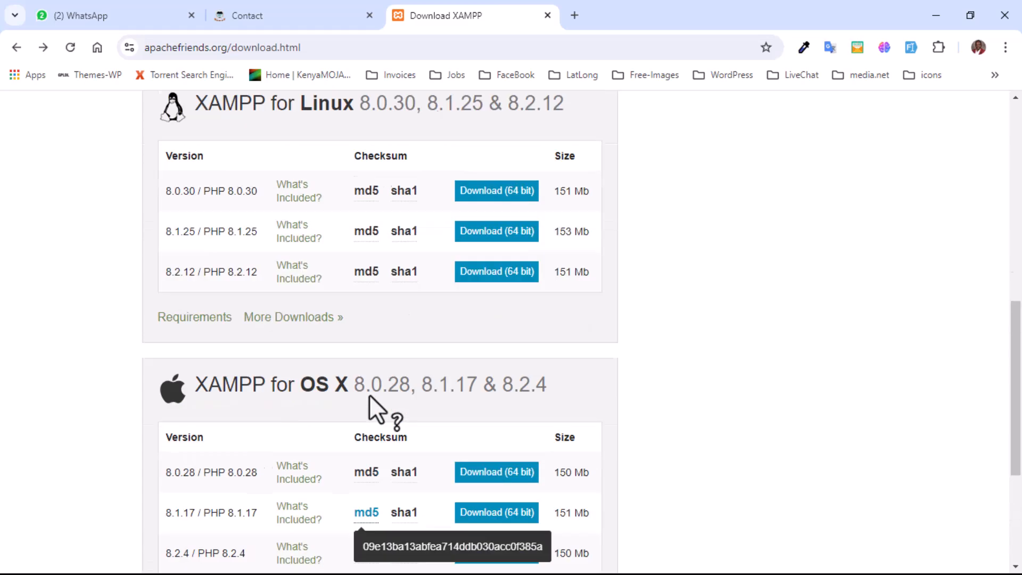
scroll(376, 410, "up", 10)
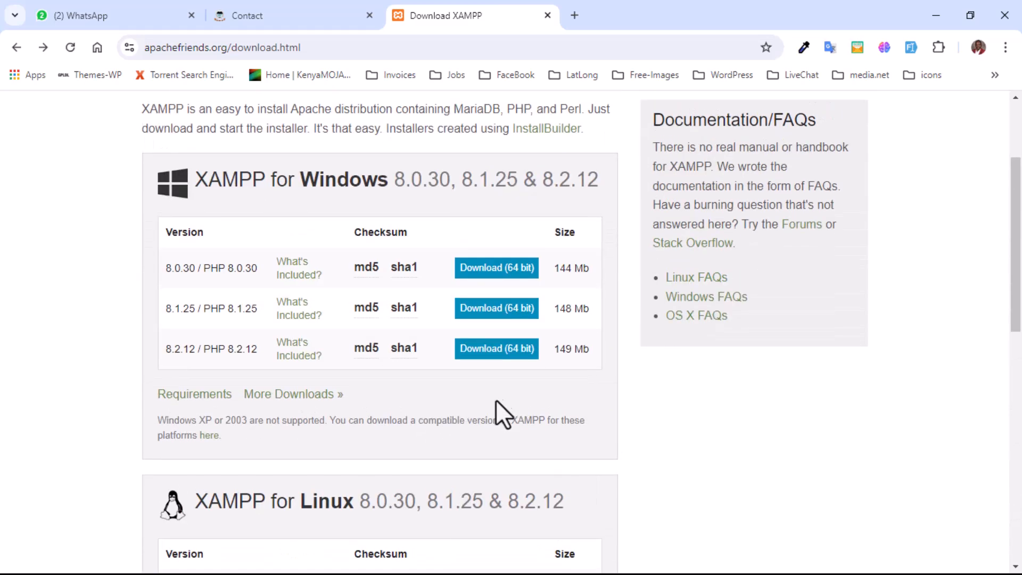
- Download the 64-bit XAMPP 8.2.12 installer for Windows, using the latest-version link on SourceForge, and minimize the download progress window
left_click(503, 349)
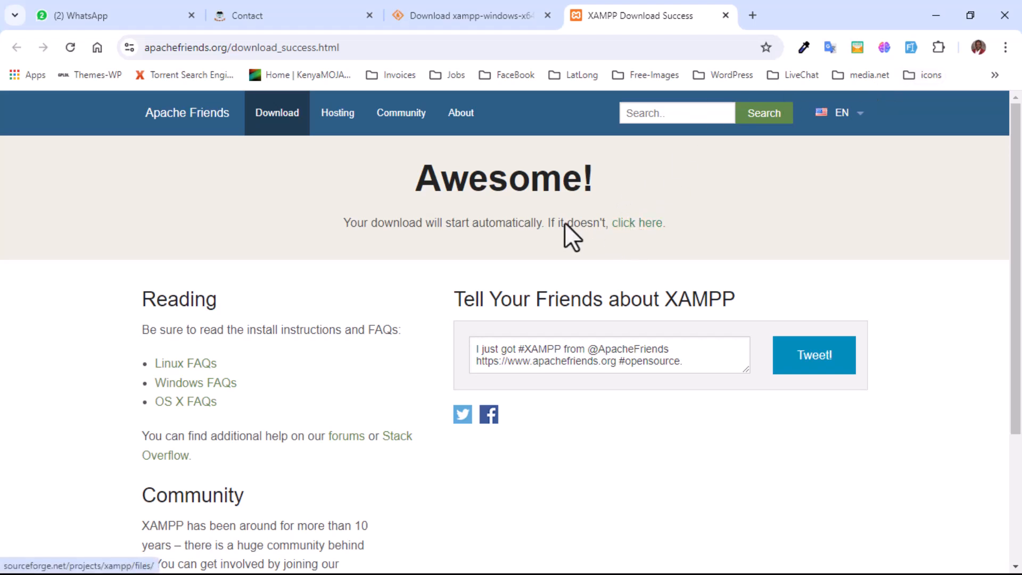
left_click(634, 228)
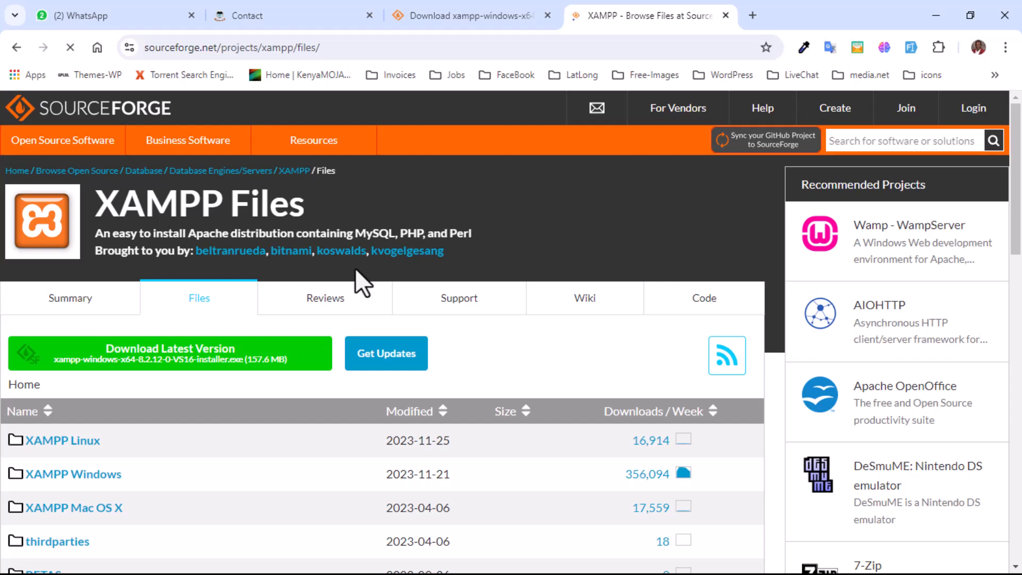
left_click(210, 357)
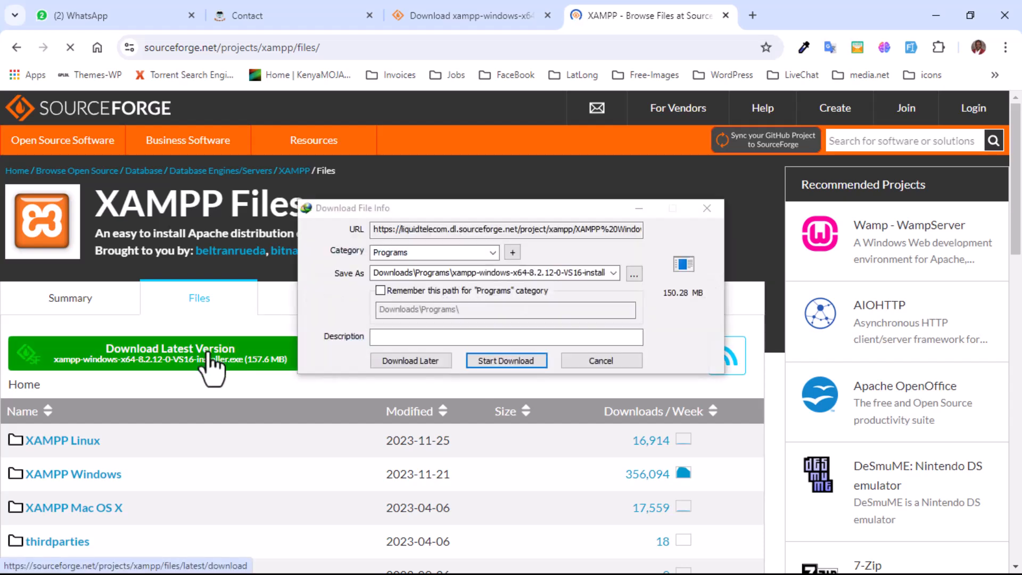
left_click_drag(466, 213, 344, 206)
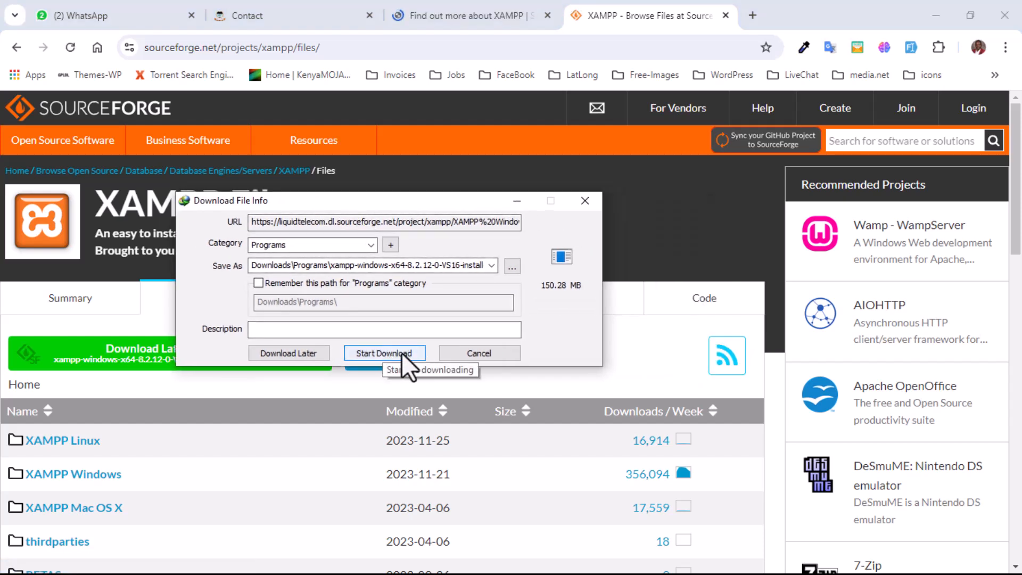
left_click(388, 353)
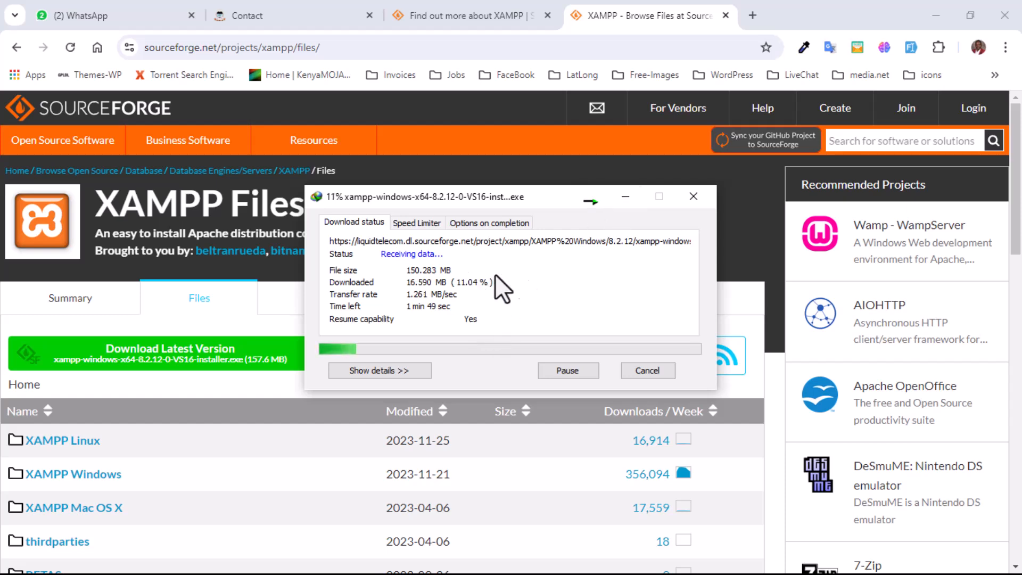
left_click(625, 197)
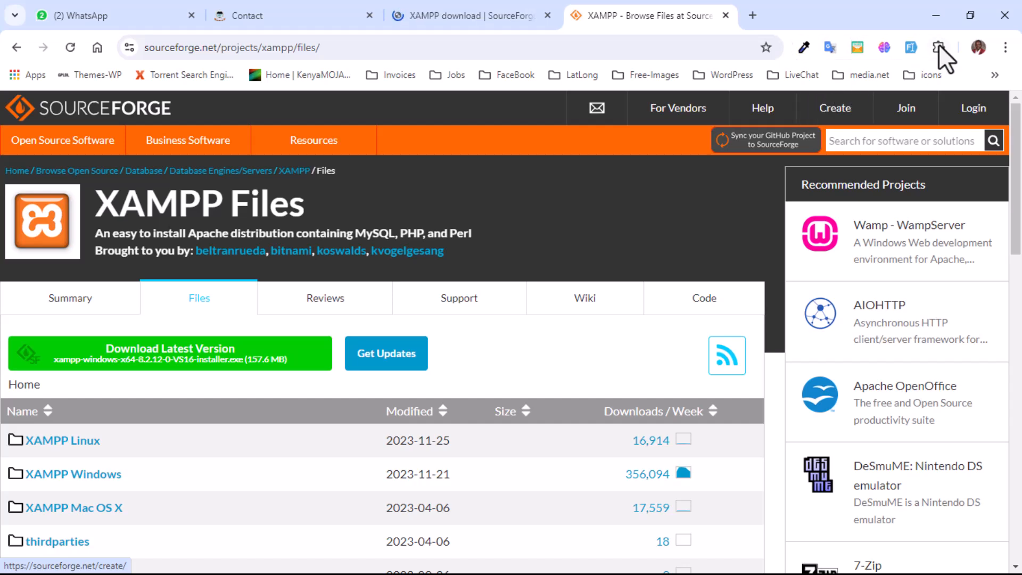
- Minimize the browser and open the folder containing the downloaded XAMPP installer from the download manager
left_click(936, 15)
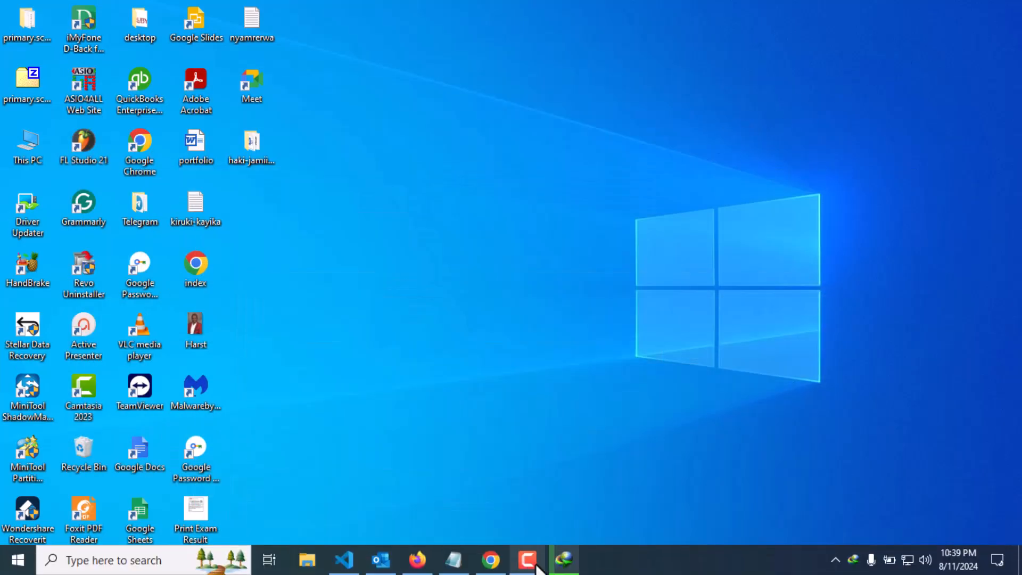
left_click(565, 559)
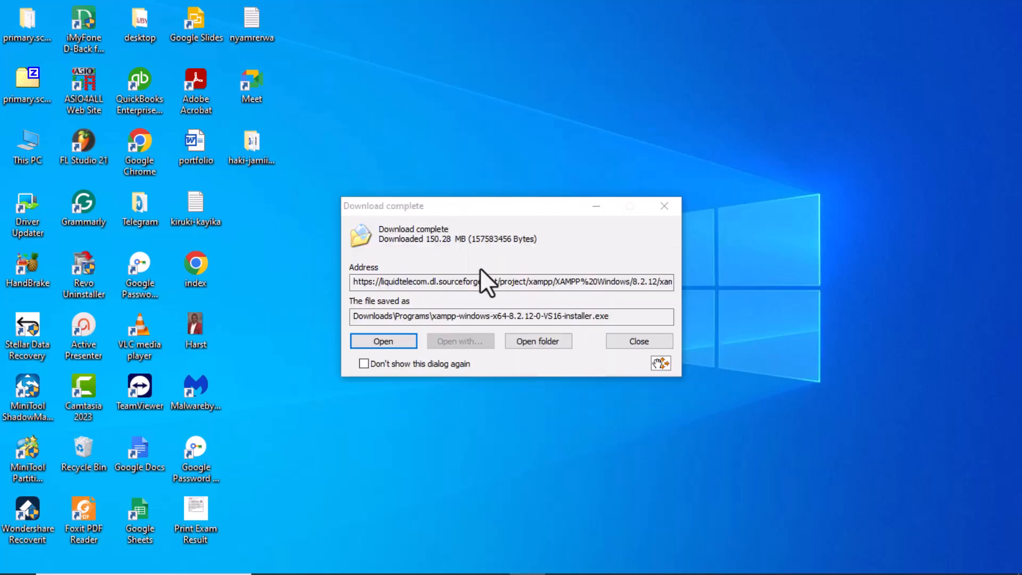
left_click(529, 340)
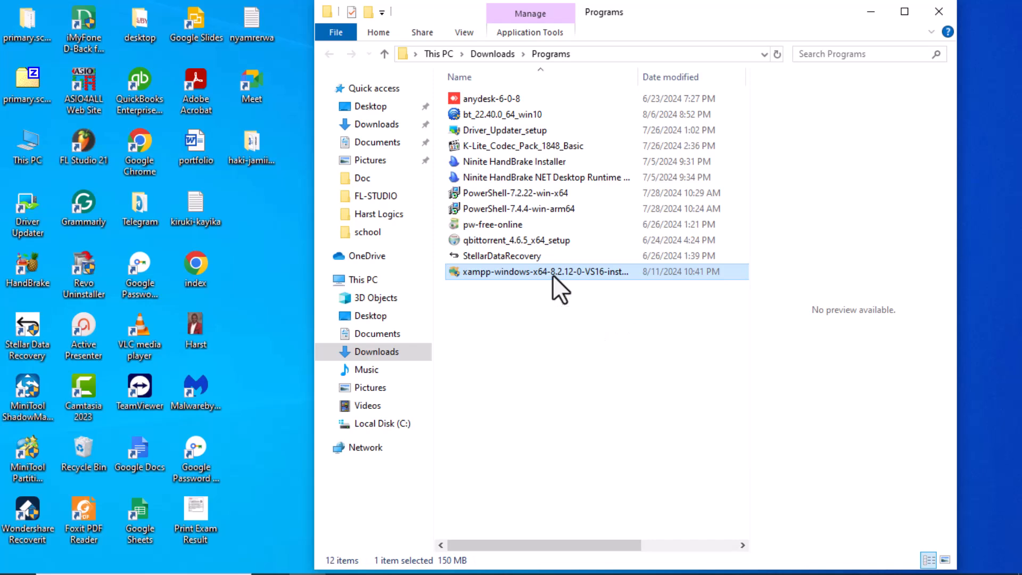
- Run the downloaded XAMPP installer, try to install the default components into C:\xampp, and cancel the setup
double_click(552, 274)
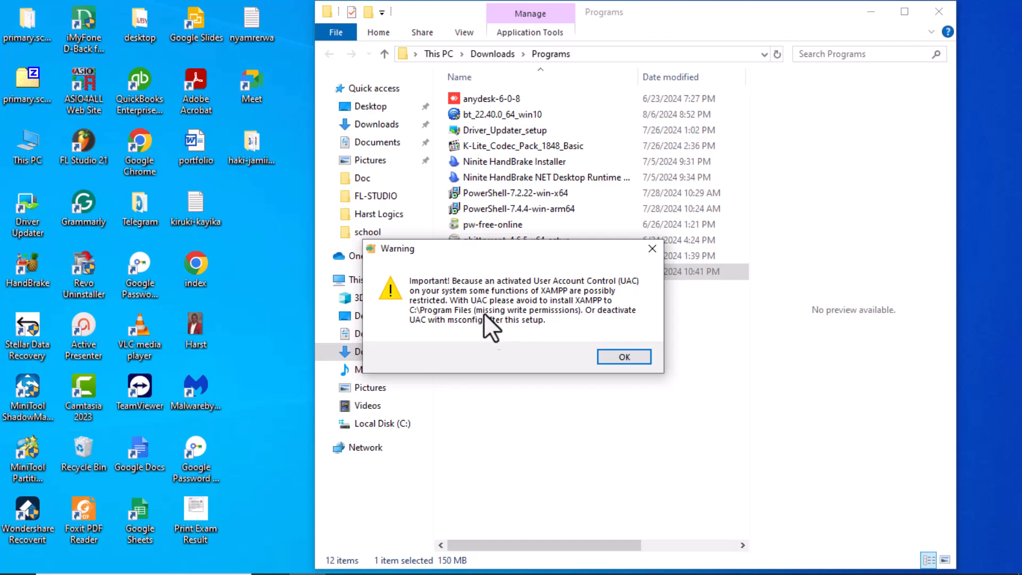
left_click(624, 356)
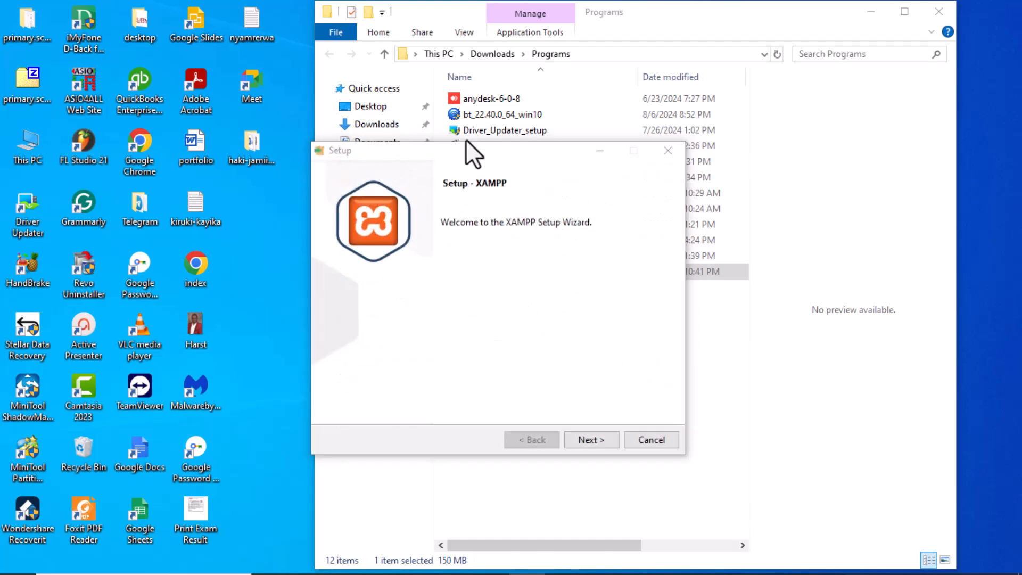
left_click(596, 441)
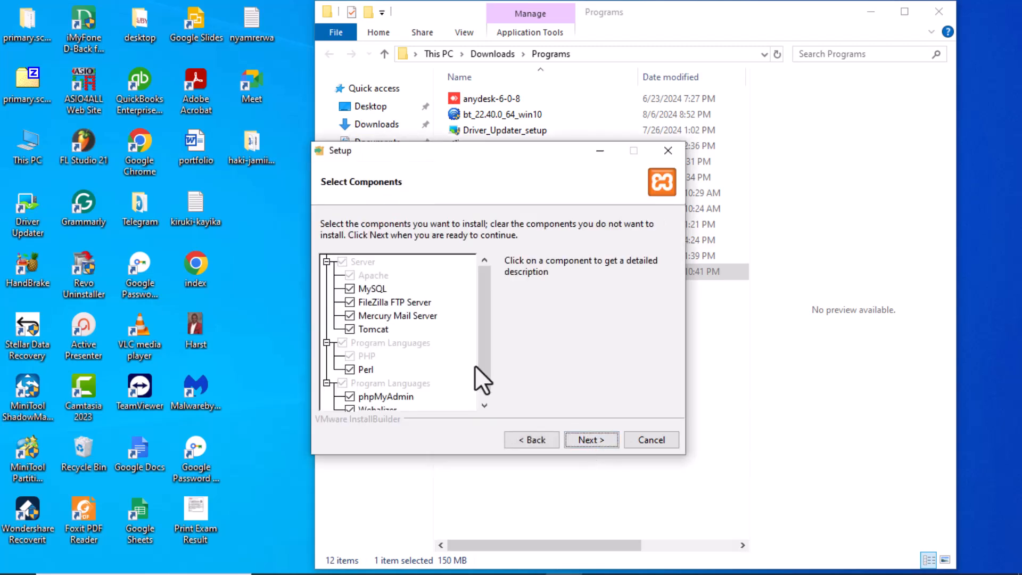
left_click(594, 440)
left_click(595, 442)
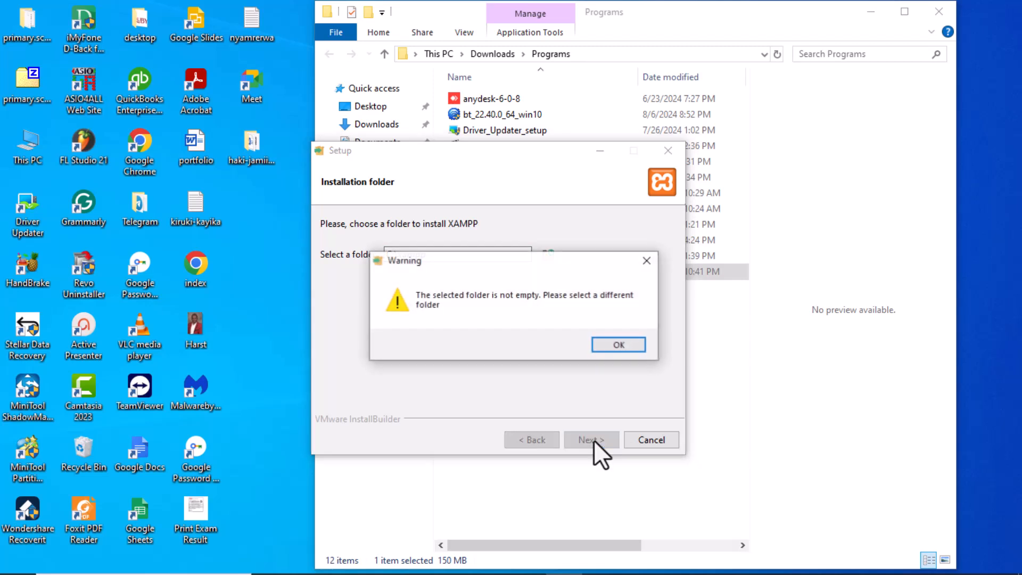
left_click(616, 345)
left_click_drag(452, 256, 373, 254)
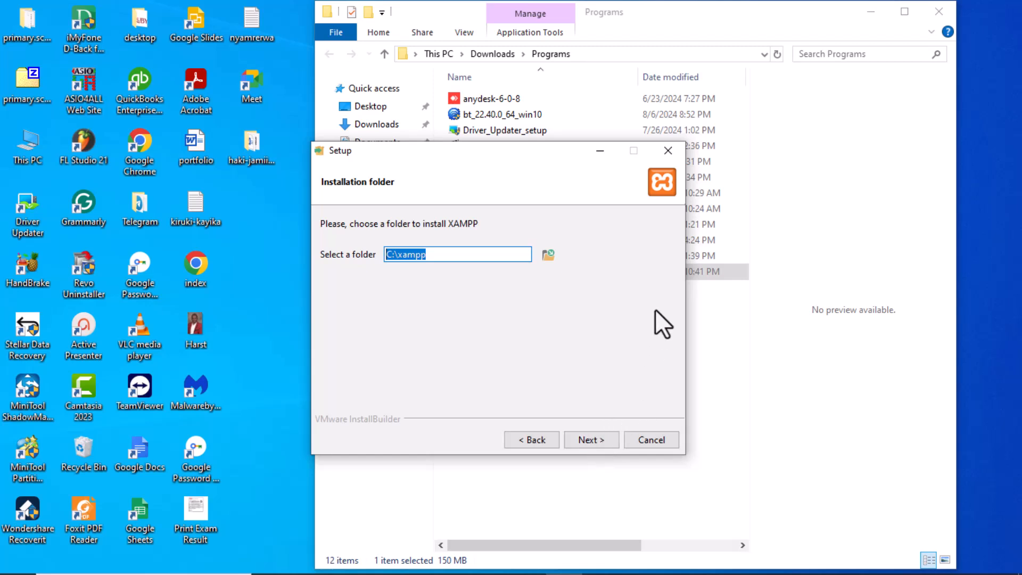
left_click(665, 444)
left_click(551, 345)
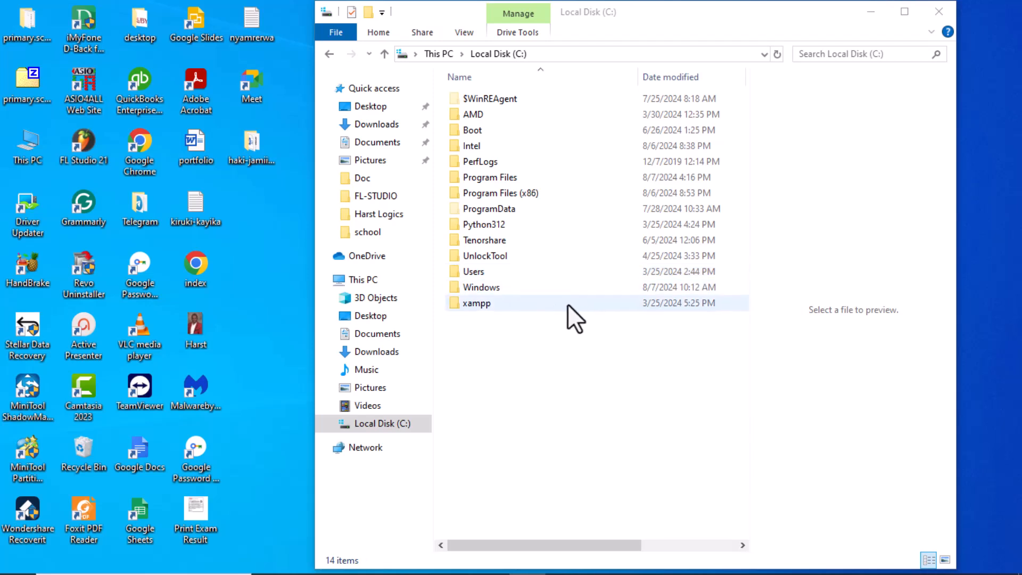
- Open the existing xampp folder on Local Disk (C:) and launch the xampp-control application
left_click(376, 424)
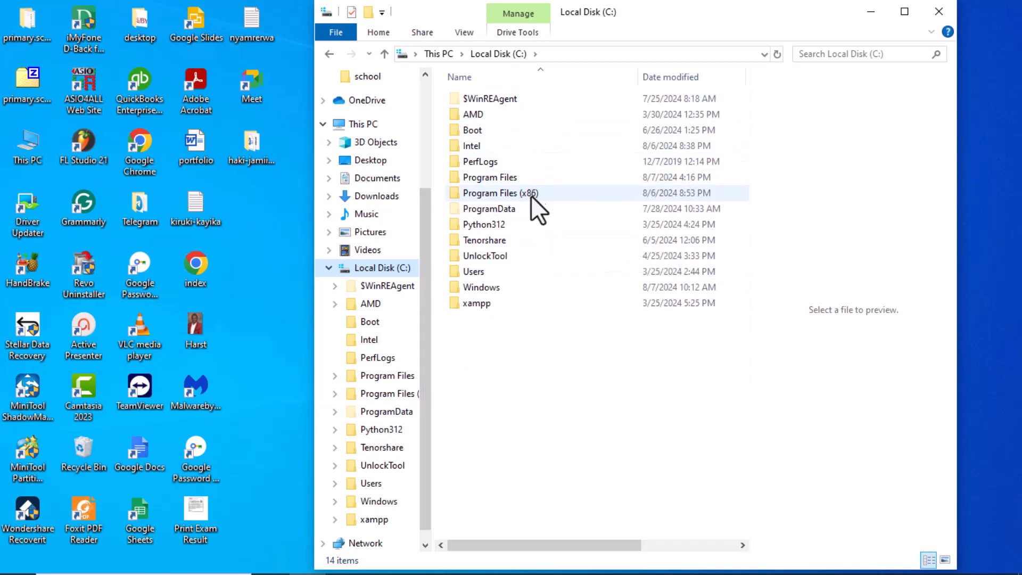
left_click(491, 302)
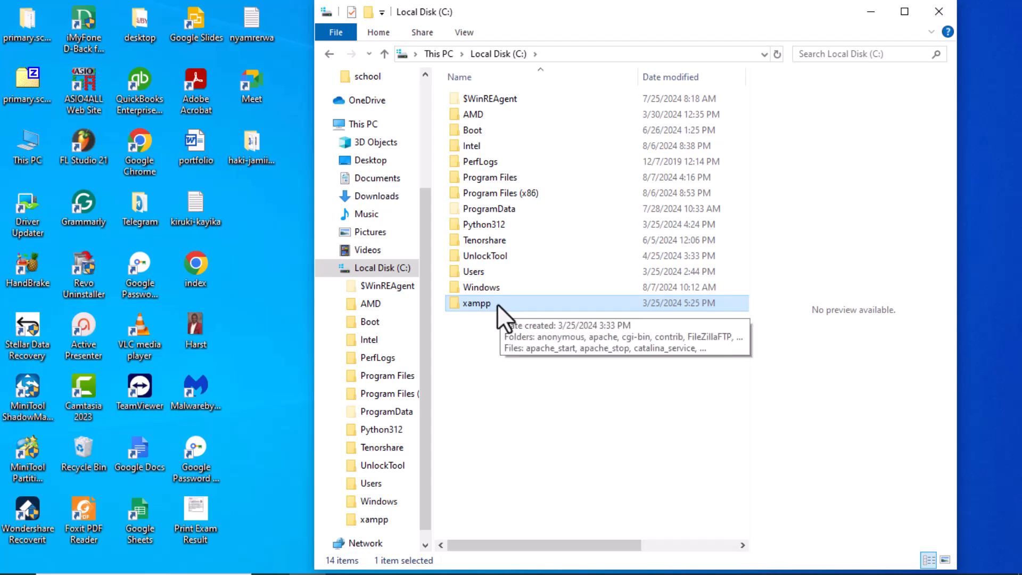
double_click(497, 304)
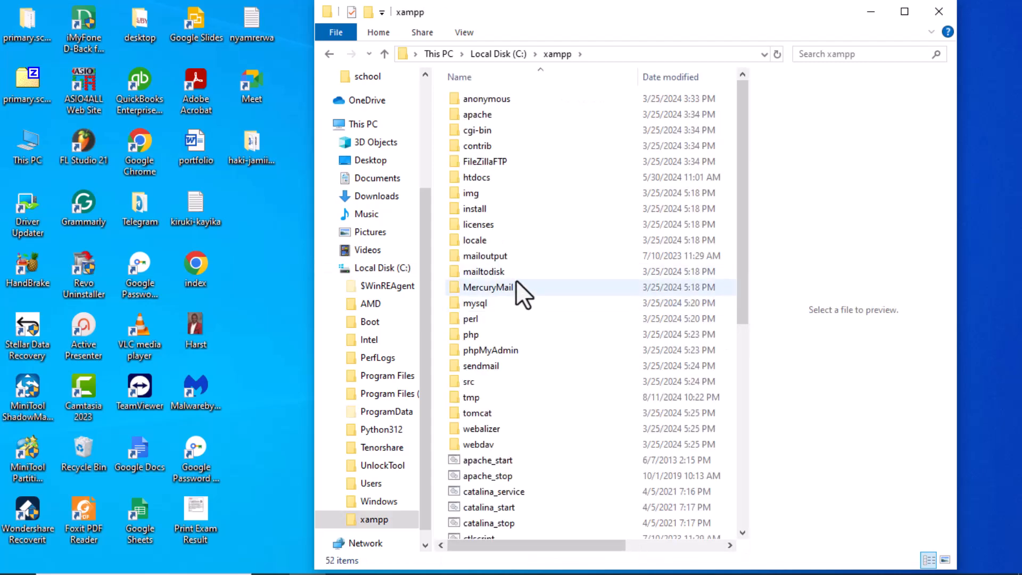
scroll(516, 280, "down", 6)
scroll(517, 288, "down", 2)
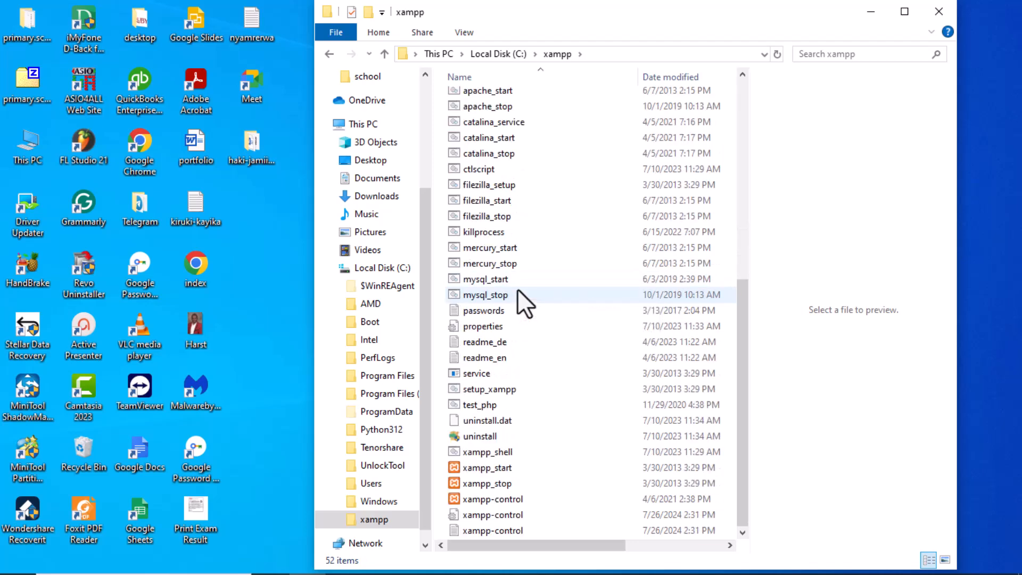
left_click(474, 500)
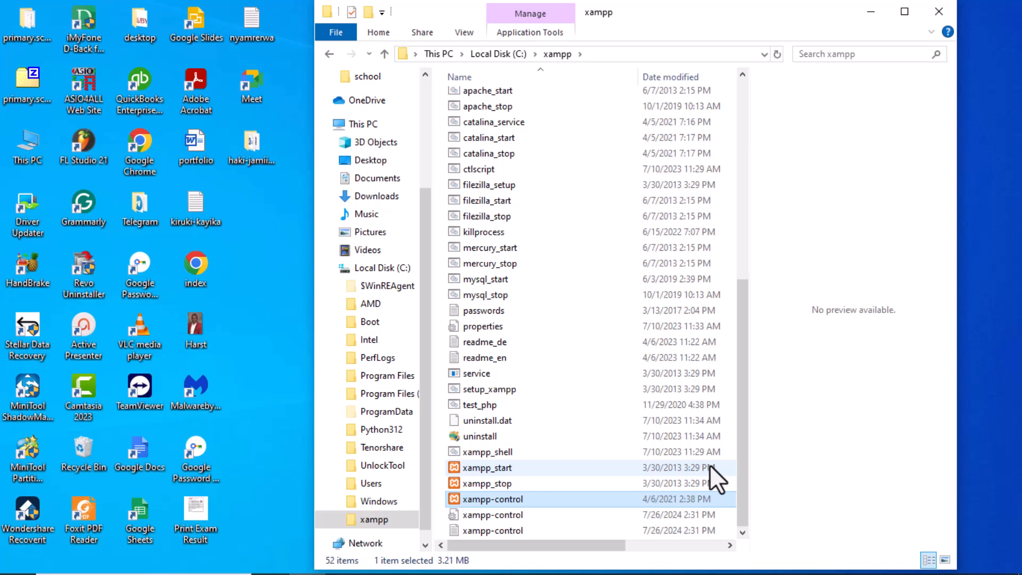
double_click(539, 497)
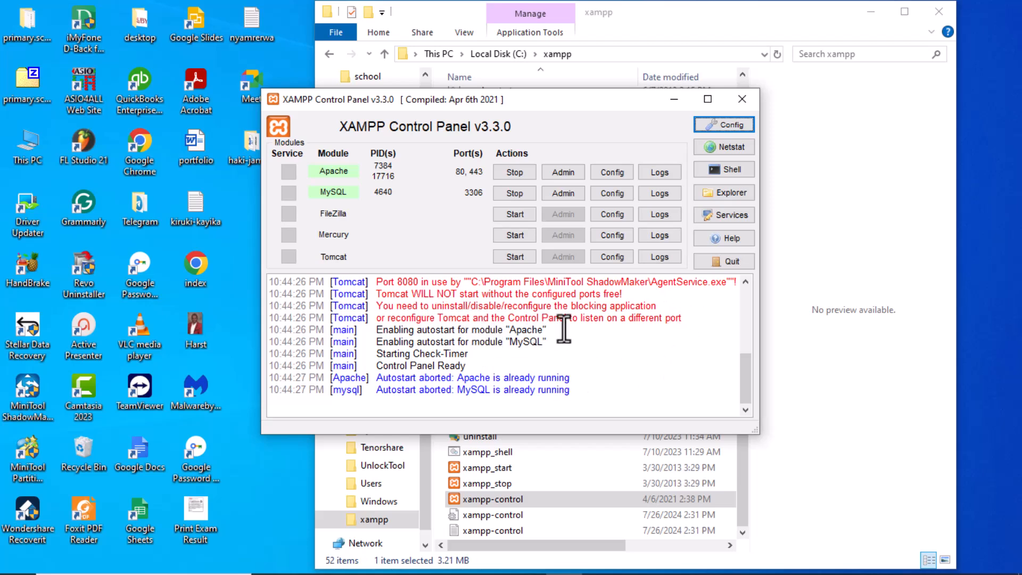
- Examine the XAMPP Control Panel log messages about the Apache, MySQL and Tomcat modules and their ports
left_click_drag(688, 318, 391, 274)
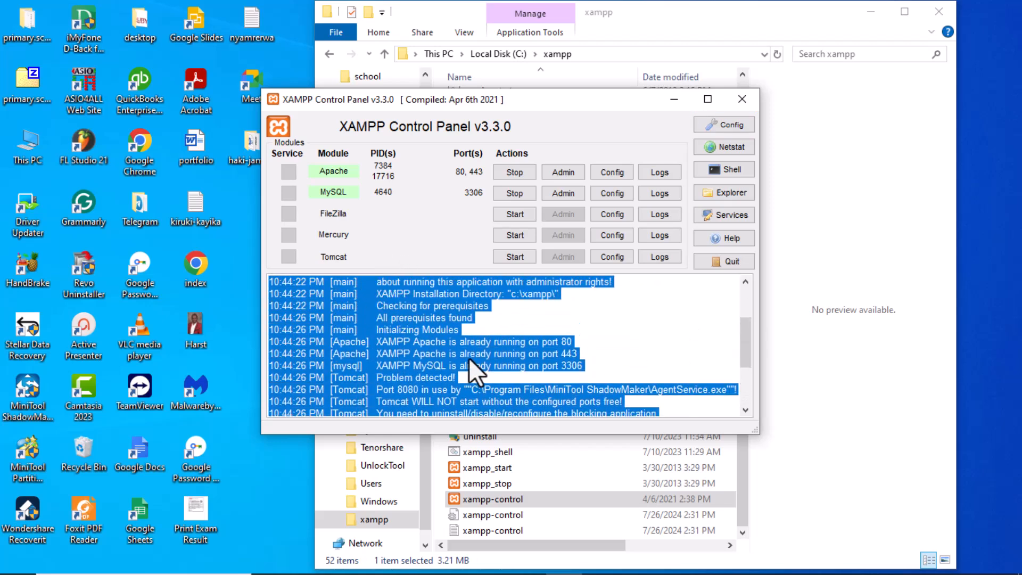
scroll(470, 357, "down", 3)
scroll(522, 361, "up", 4)
left_click(524, 361)
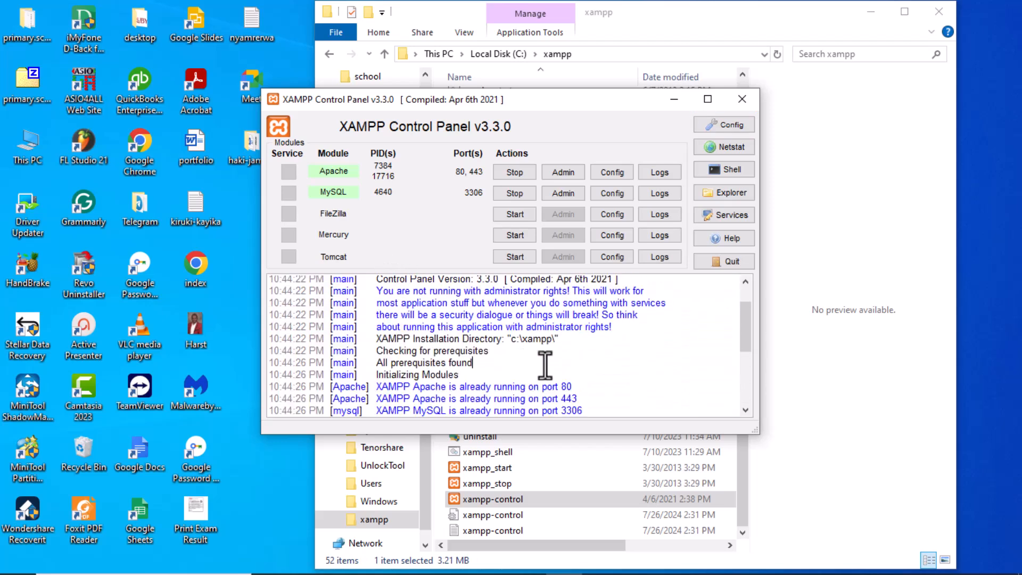
scroll(547, 353, "down", 3)
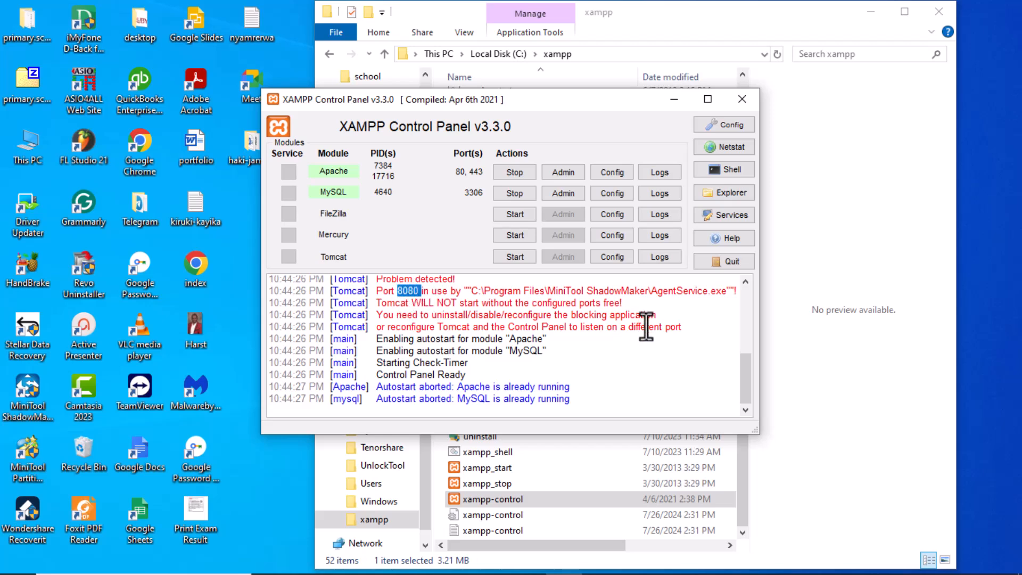
left_click_drag(688, 327, 330, 291)
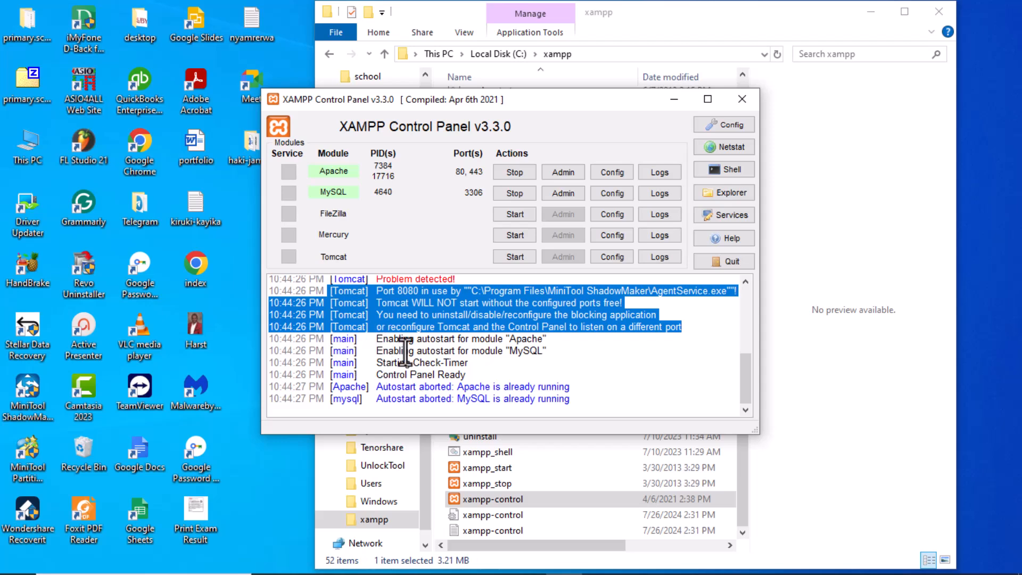
scroll(399, 348, "up", 2)
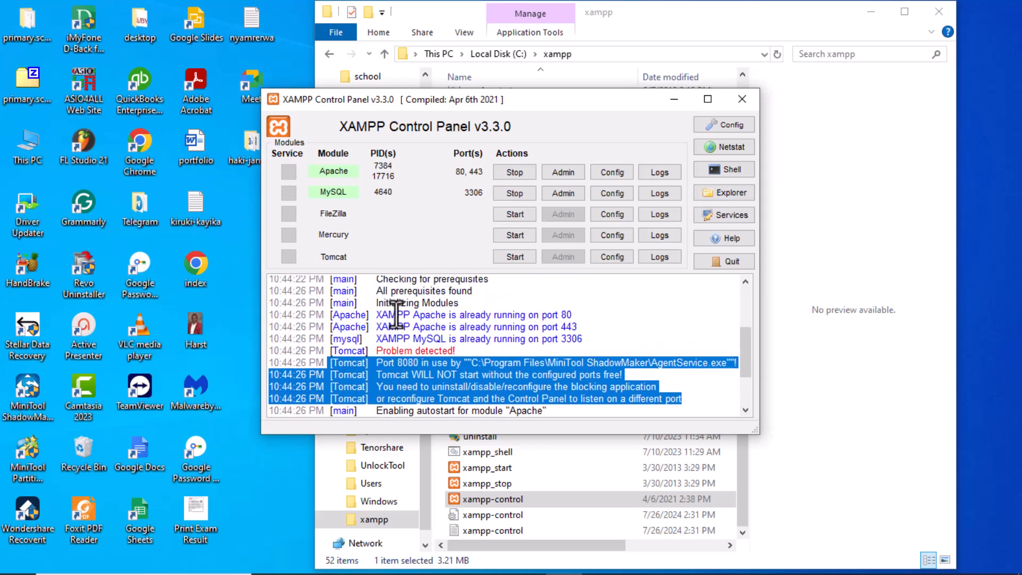
scroll(441, 344, "down", 2)
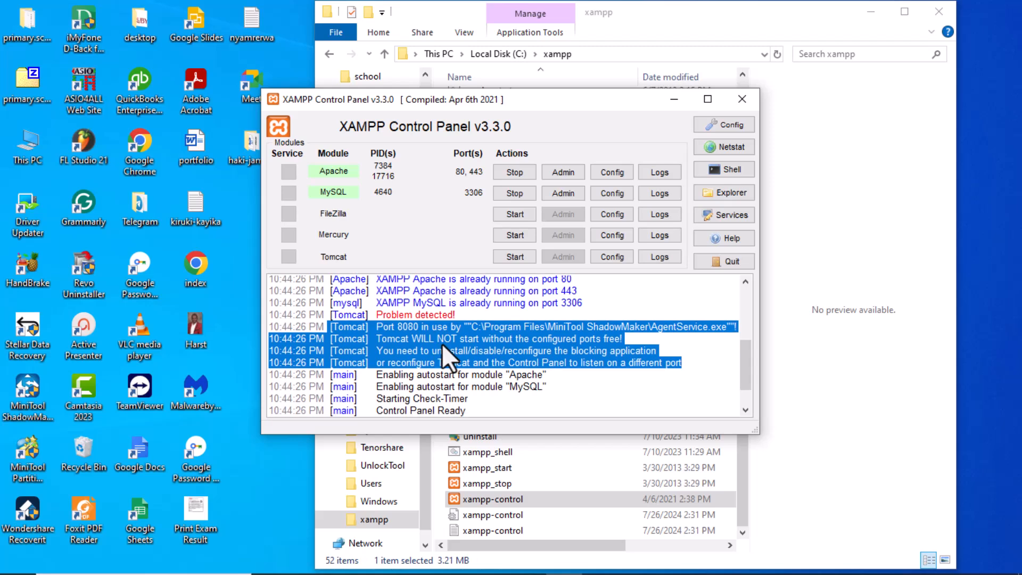
double_click(410, 326)
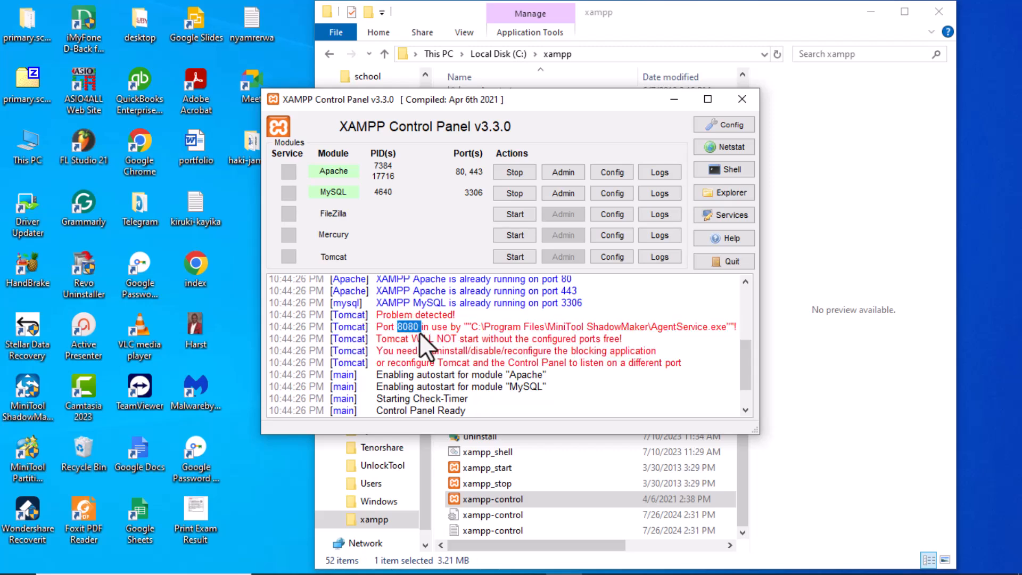
left_click_drag(689, 363, 351, 302)
- Move the XAMPP Control Panel aside, open Apache's admin dashboard in the browser, and review its welcome page
left_click_drag(526, 99, 644, 140)
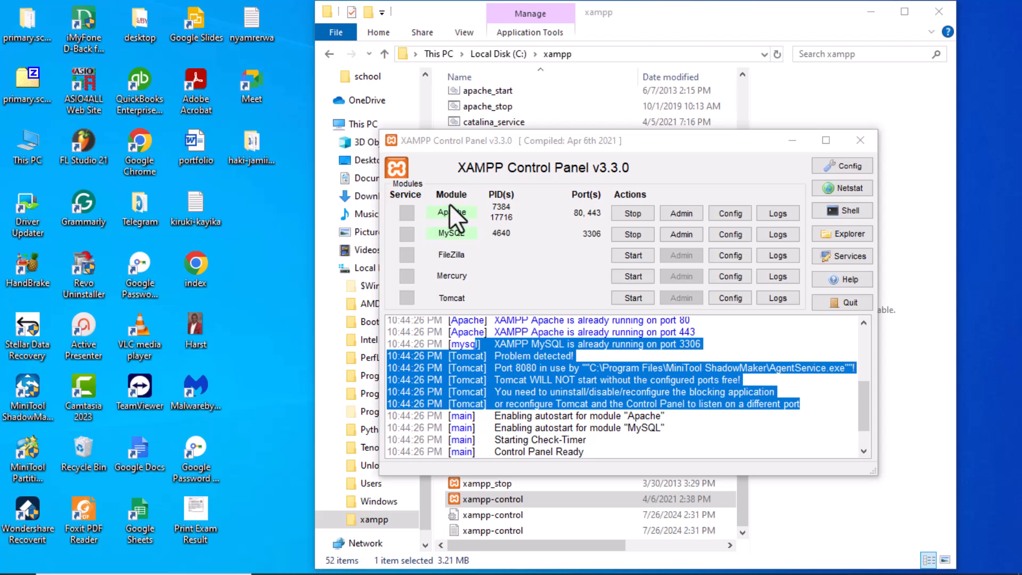
left_click(679, 214)
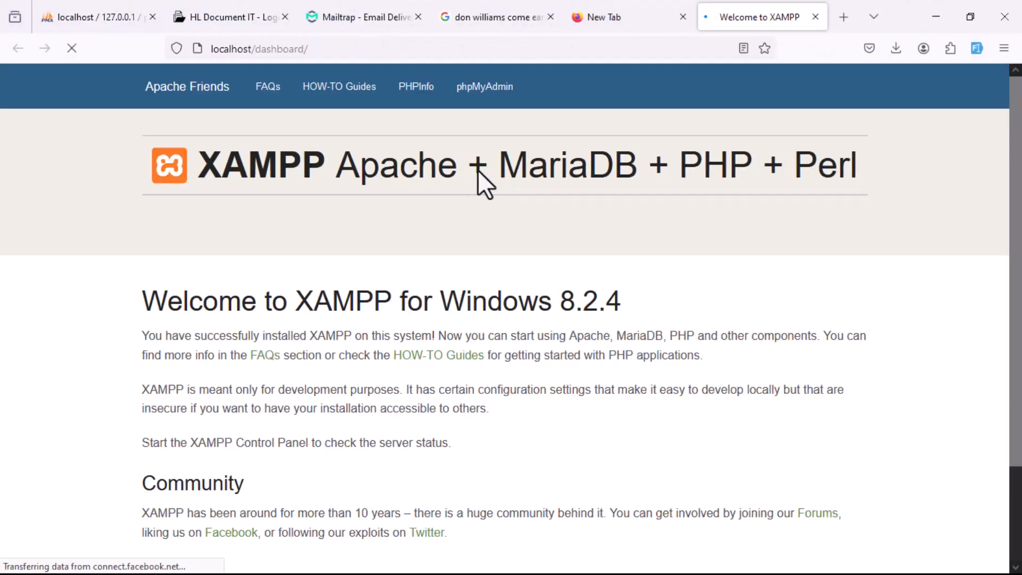
scroll(535, 292, "down", 2)
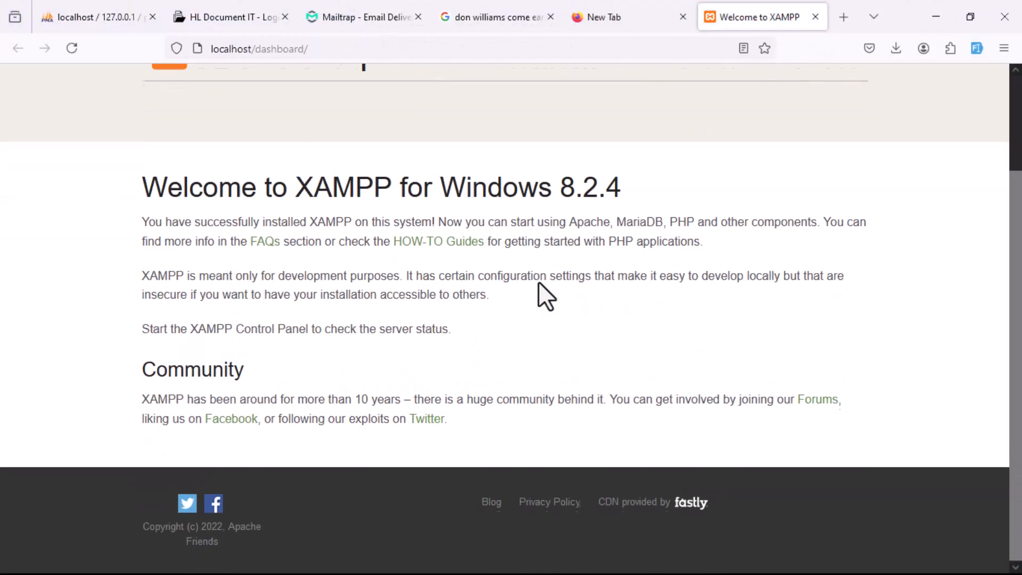
left_click_drag(124, 178, 356, 195)
scroll(468, 237, "up", 3)
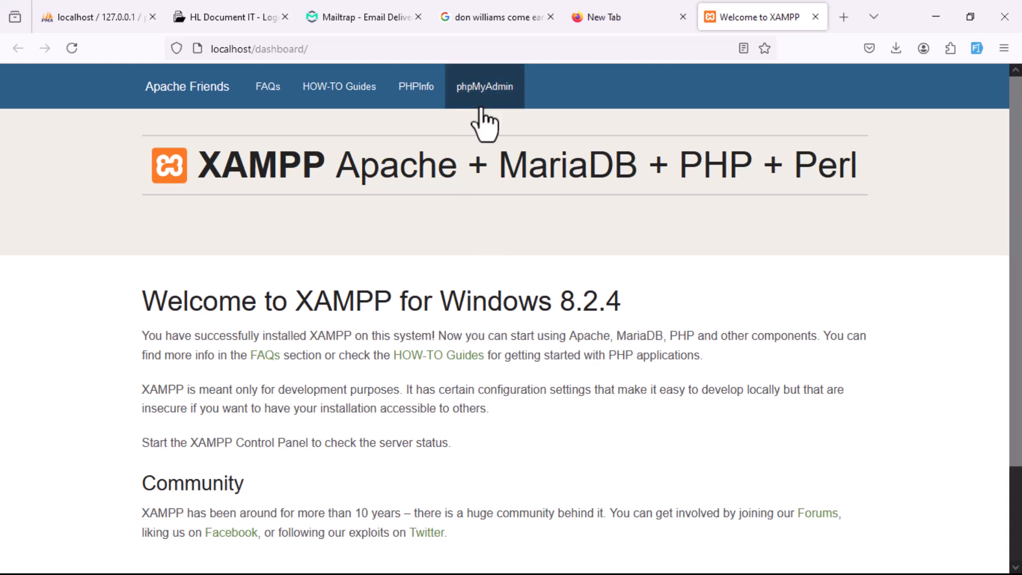
- Open the PHPInfo page from the XAMPP dashboard and check the PHP version heading
left_click(417, 89)
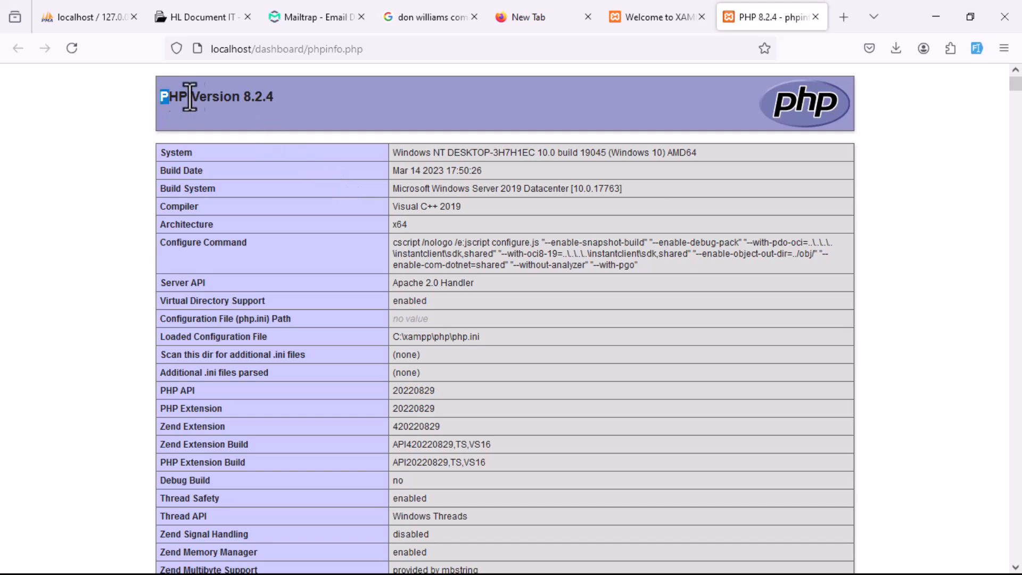
left_click_drag(158, 91, 278, 98)
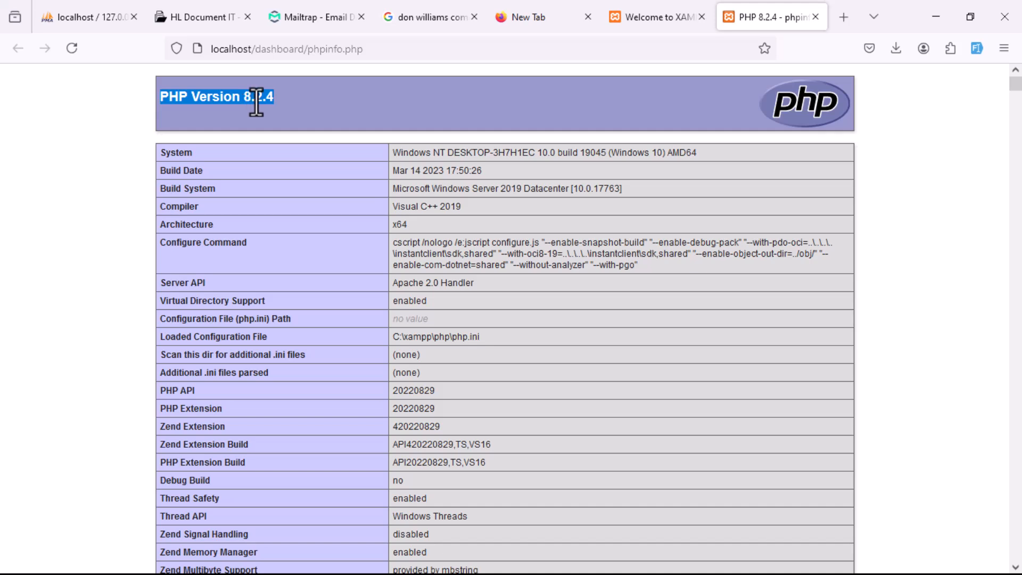
left_click(256, 102)
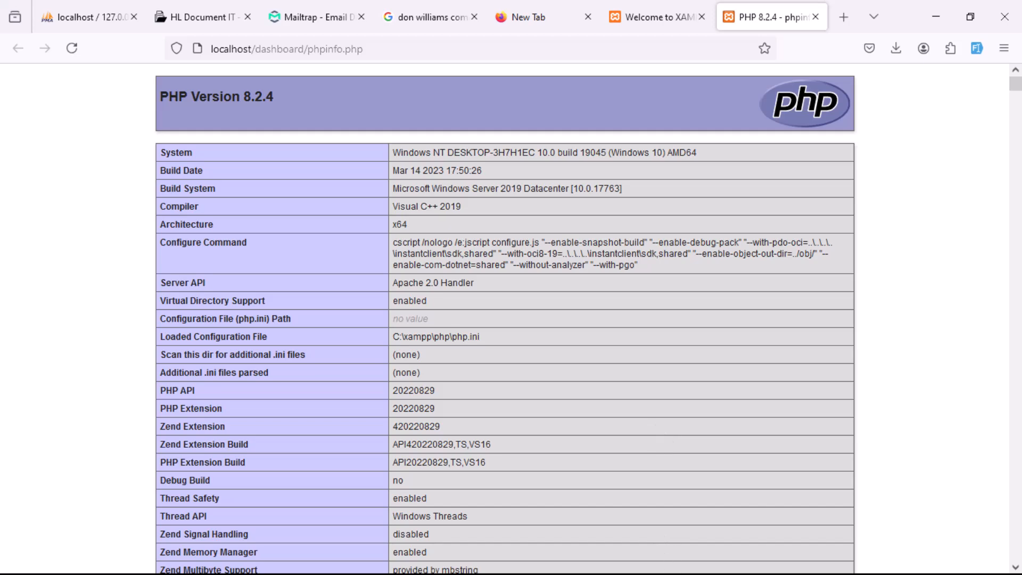
- Minimize the browser, the XAMPP Control Panel and the xampp folder window to reveal the desktop
left_click(936, 17)
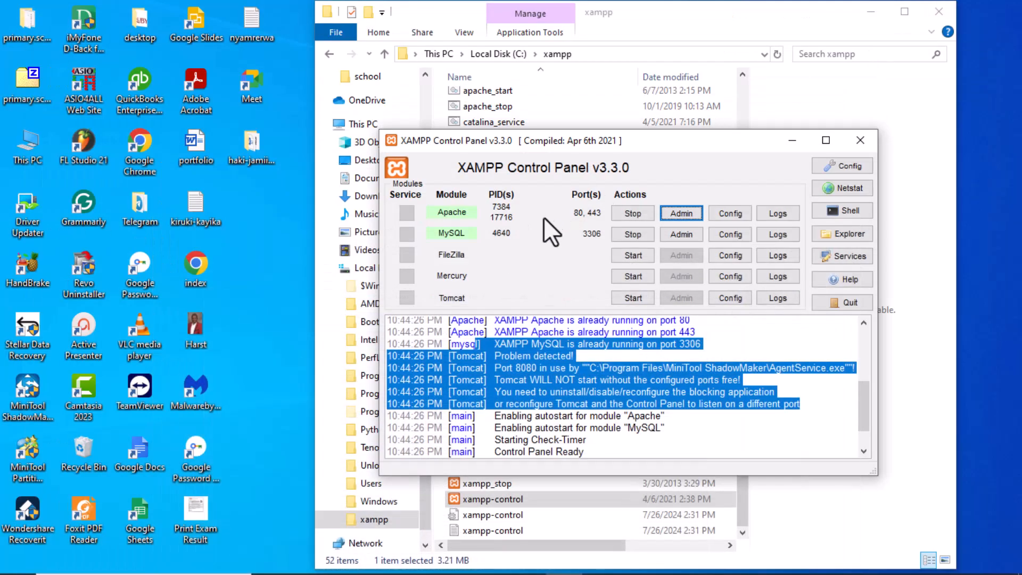
left_click(791, 141)
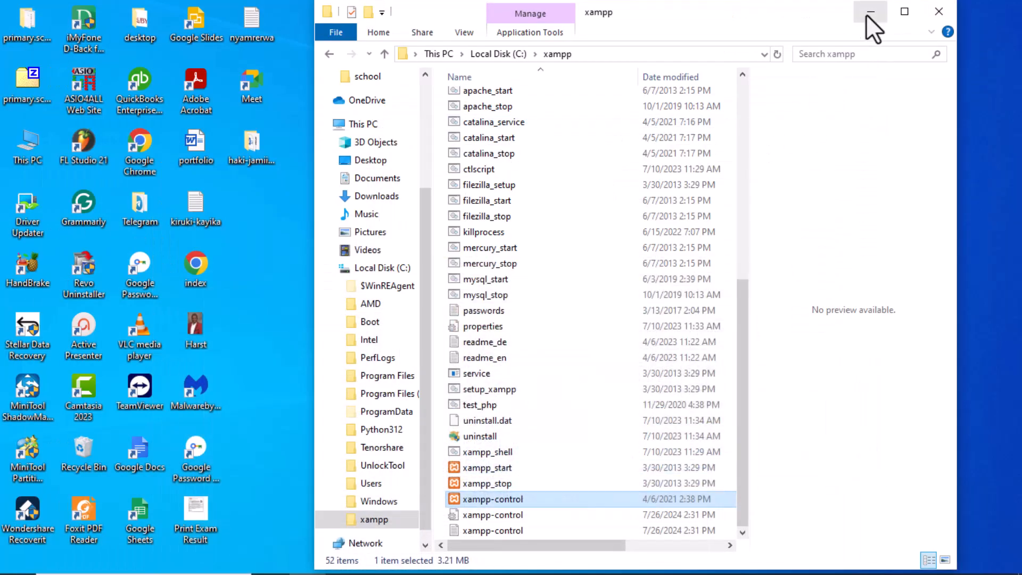
left_click(867, 11)
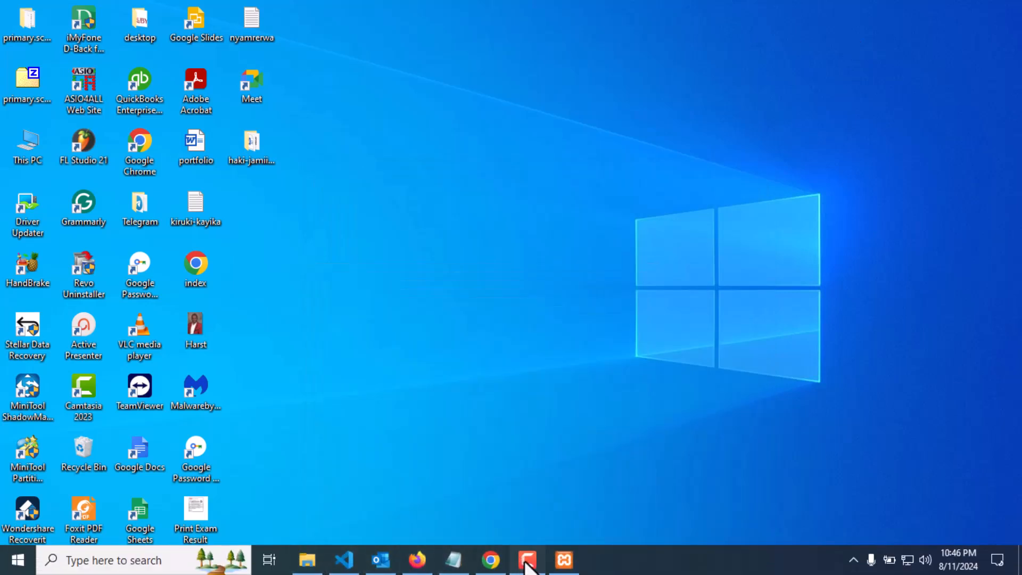